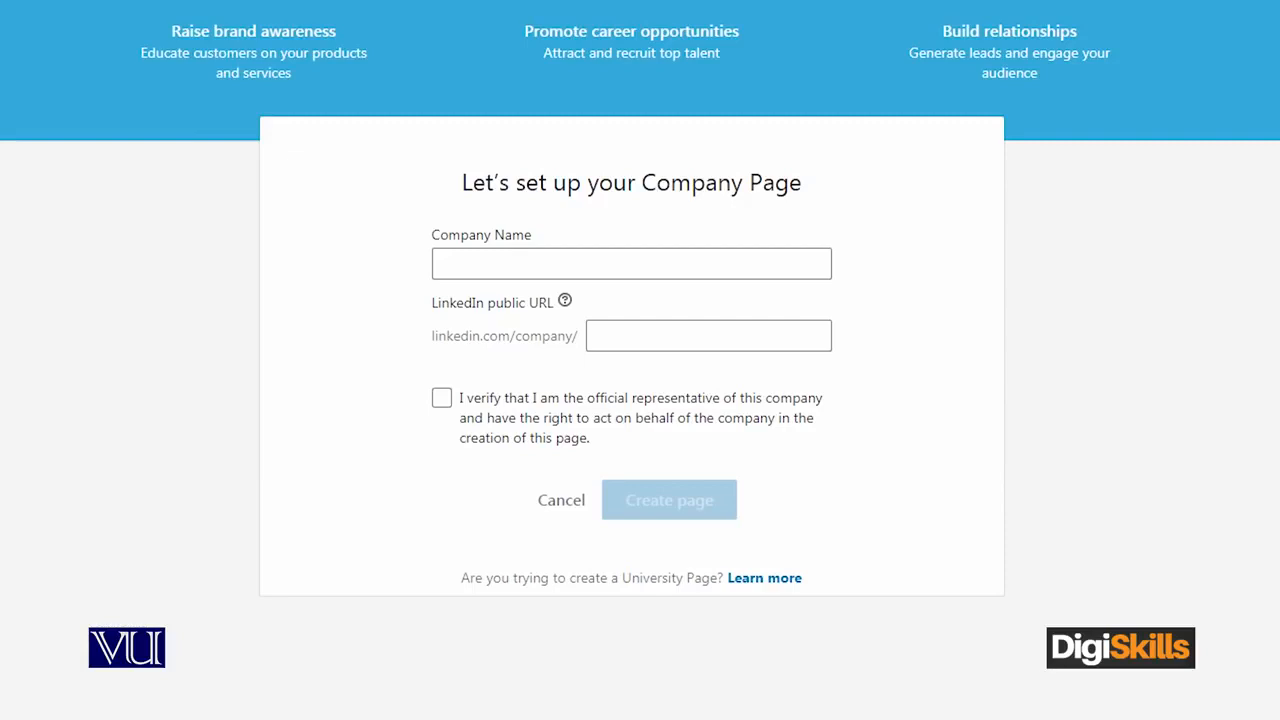
# Create a company page named "Yasir Ki Company" as its verified official representative and get started with managing it.
pyautogui.click(630, 269)
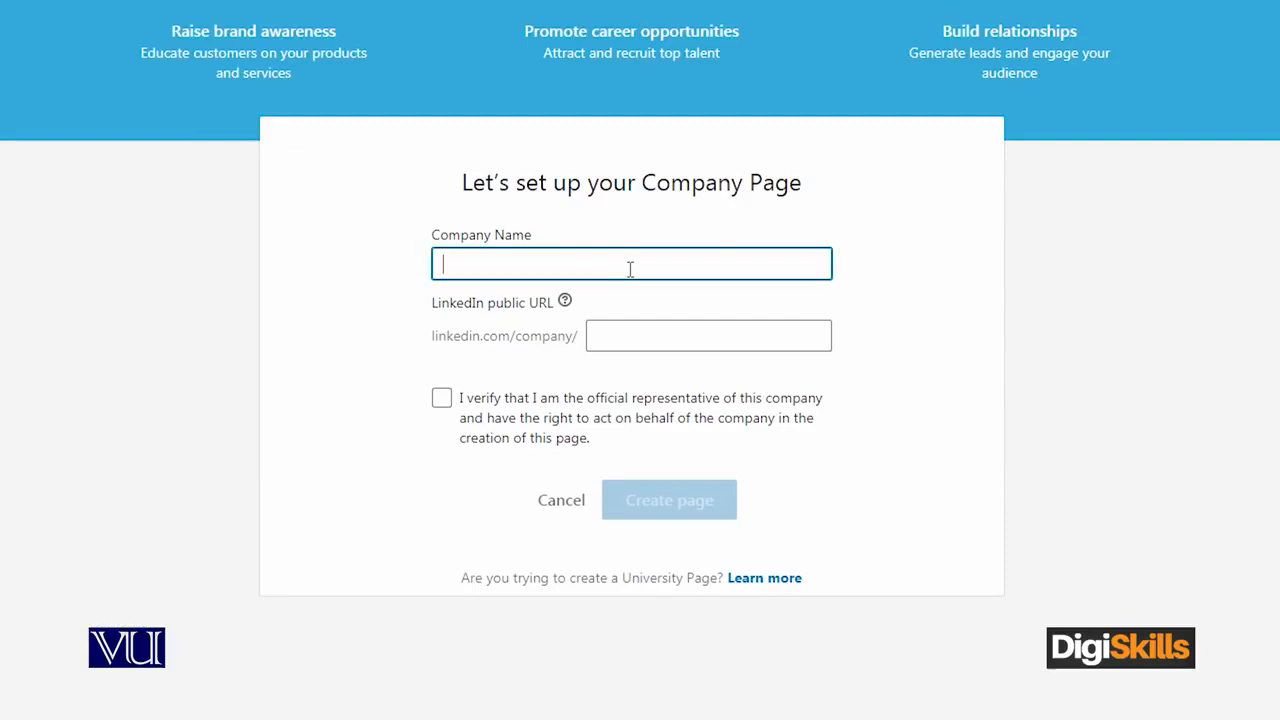
pyautogui.write('Yasir')
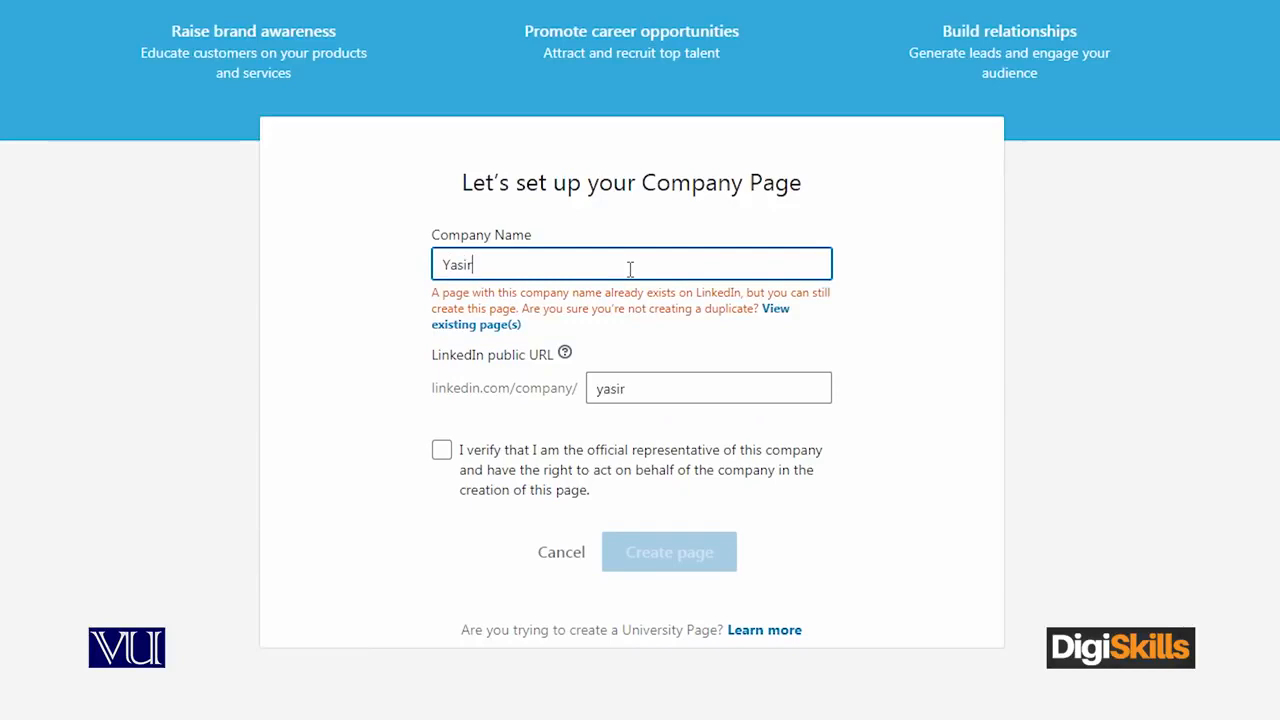
pyautogui.write(' Ki Company')
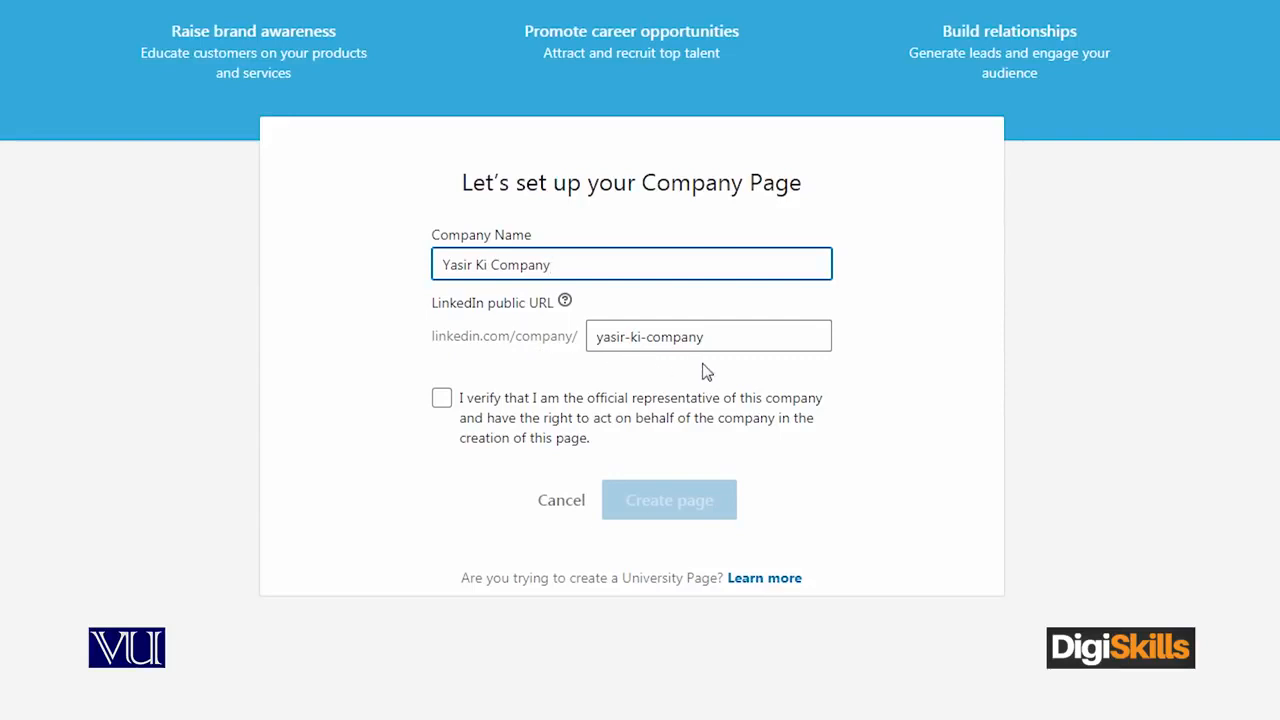
pyautogui.click(442, 399)
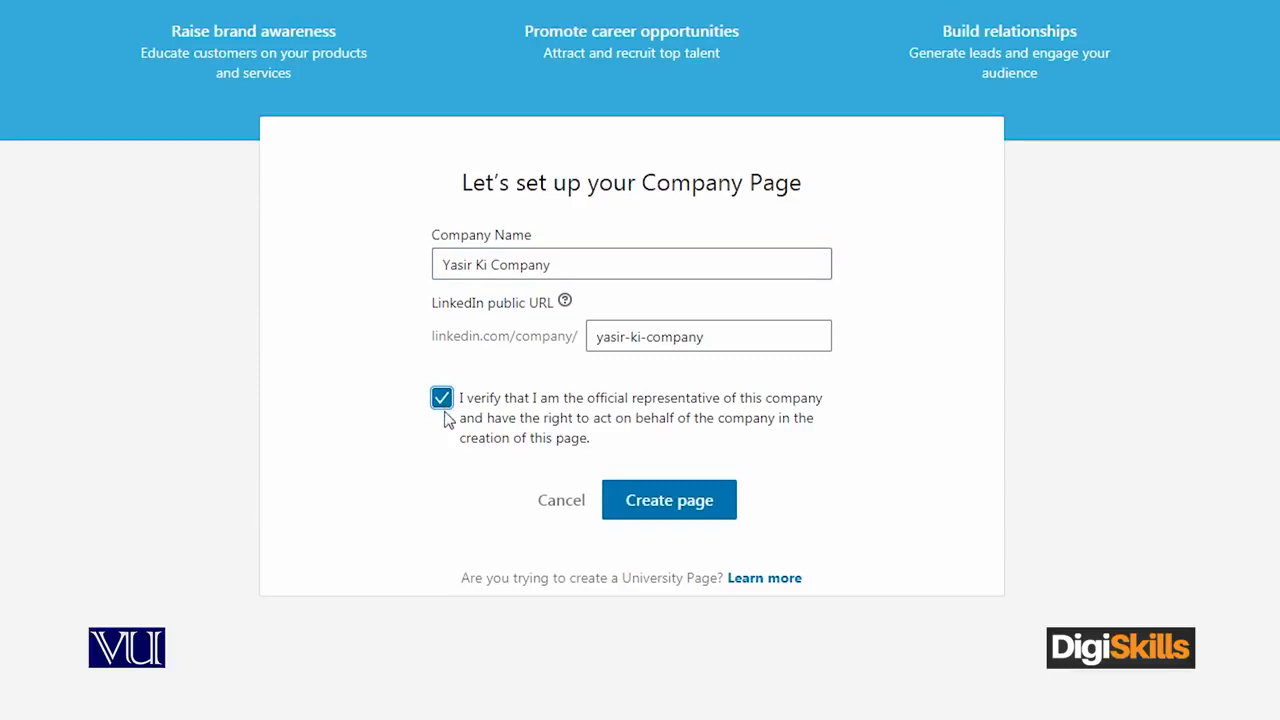
pyautogui.click(667, 508)
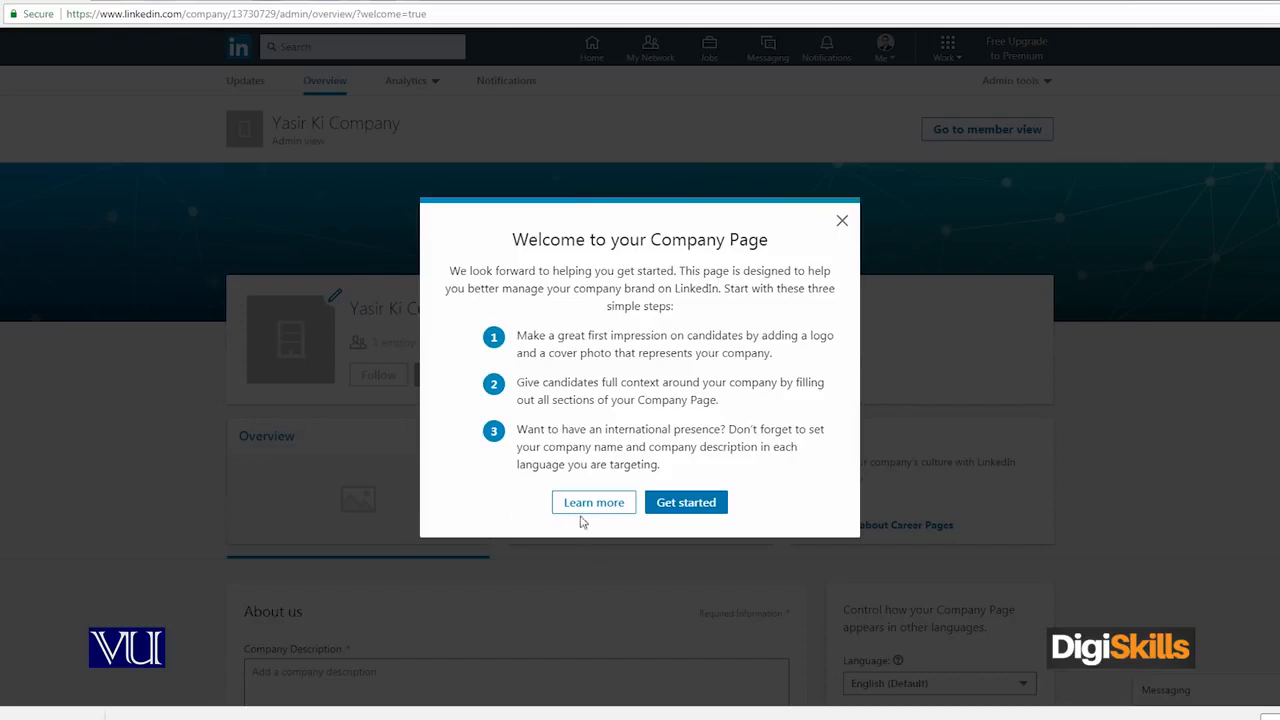
pyautogui.click(670, 504)
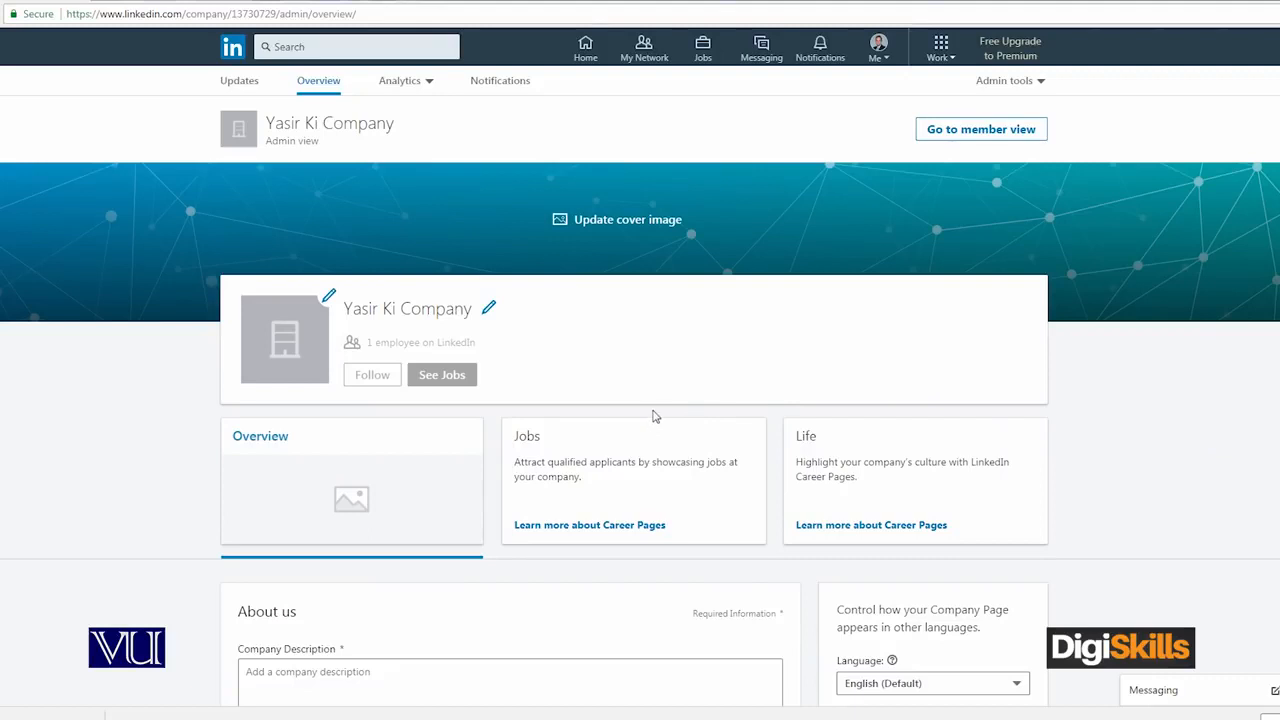
# Upload 100064_trees.jpg as the page's cover image and adjust its position.
pyautogui.scroll(-1, 1130, 394)
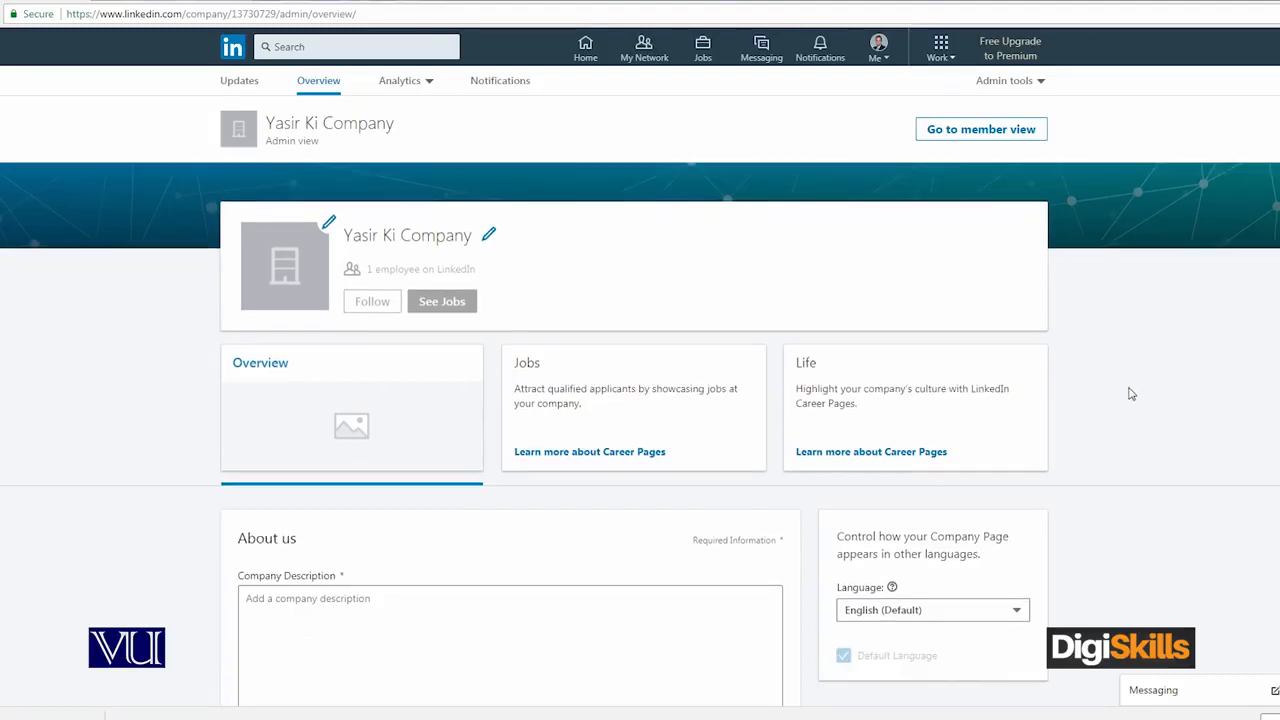
pyautogui.scroll(1, 1130, 394)
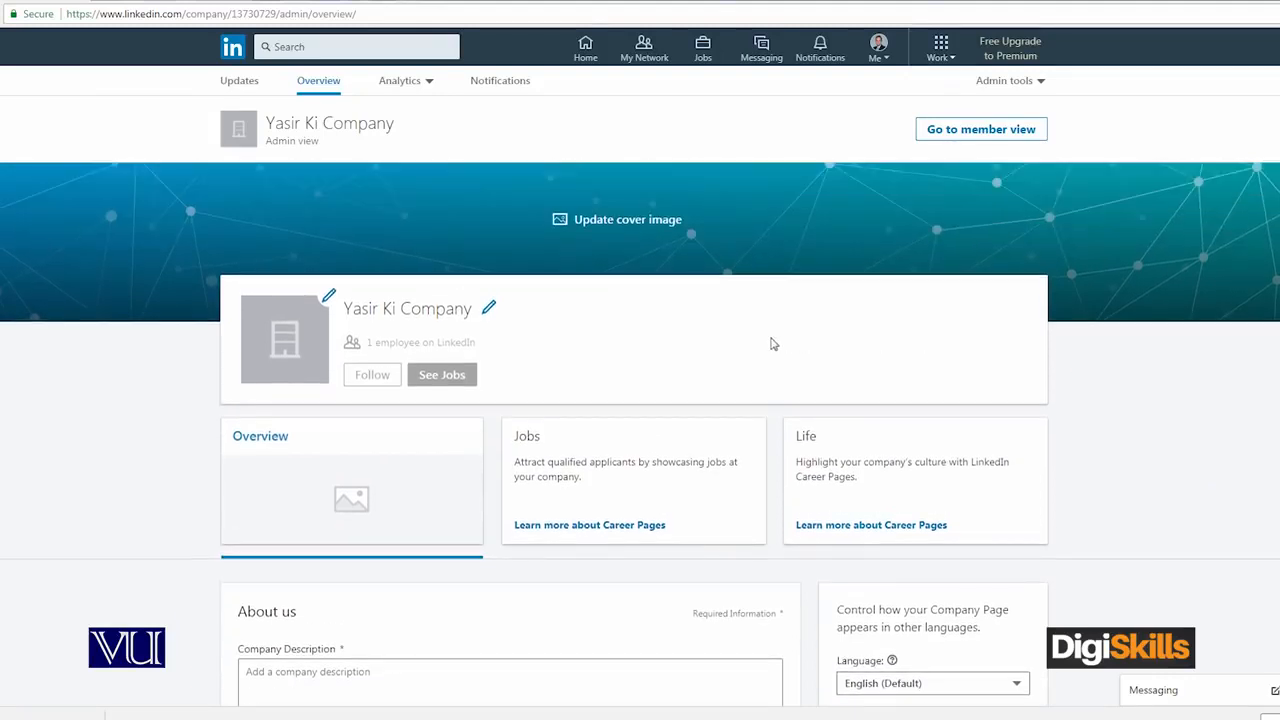
pyautogui.click(607, 222)
pyautogui.click(645, 266)
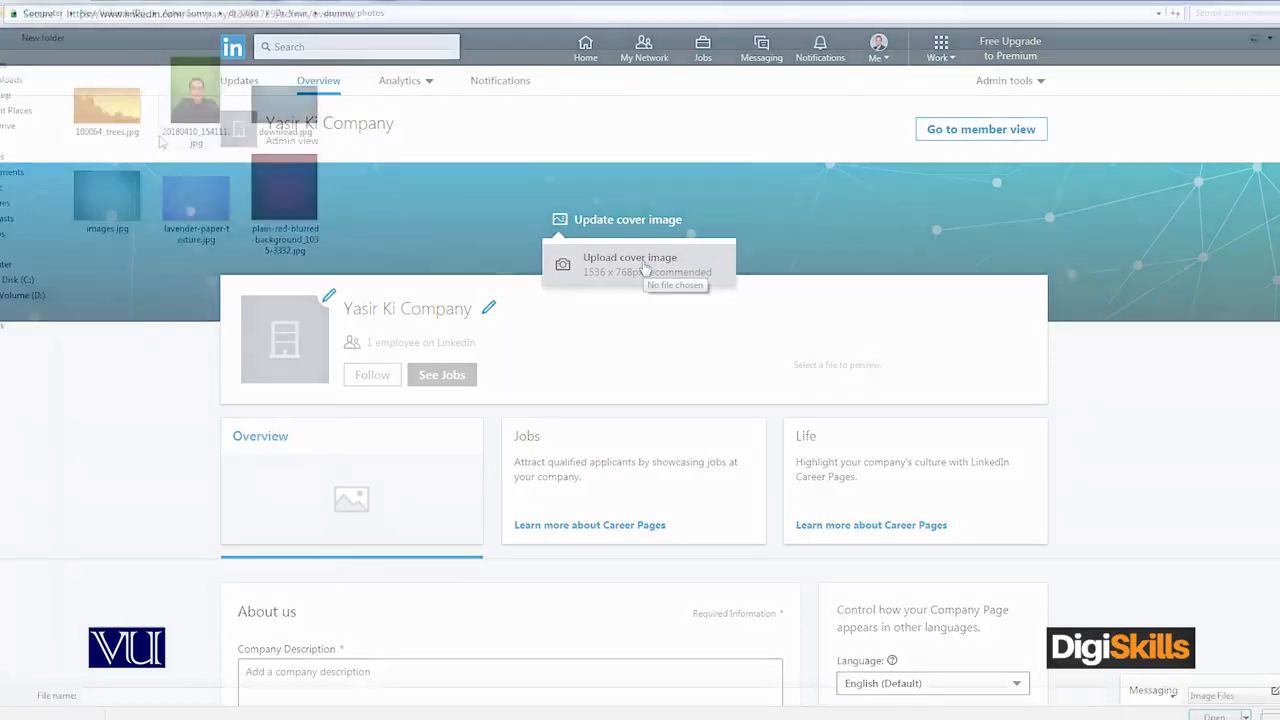
pyautogui.doubleClick(110, 108)
pyautogui.moveTo(958, 204); pyautogui.dragTo(993, 239)
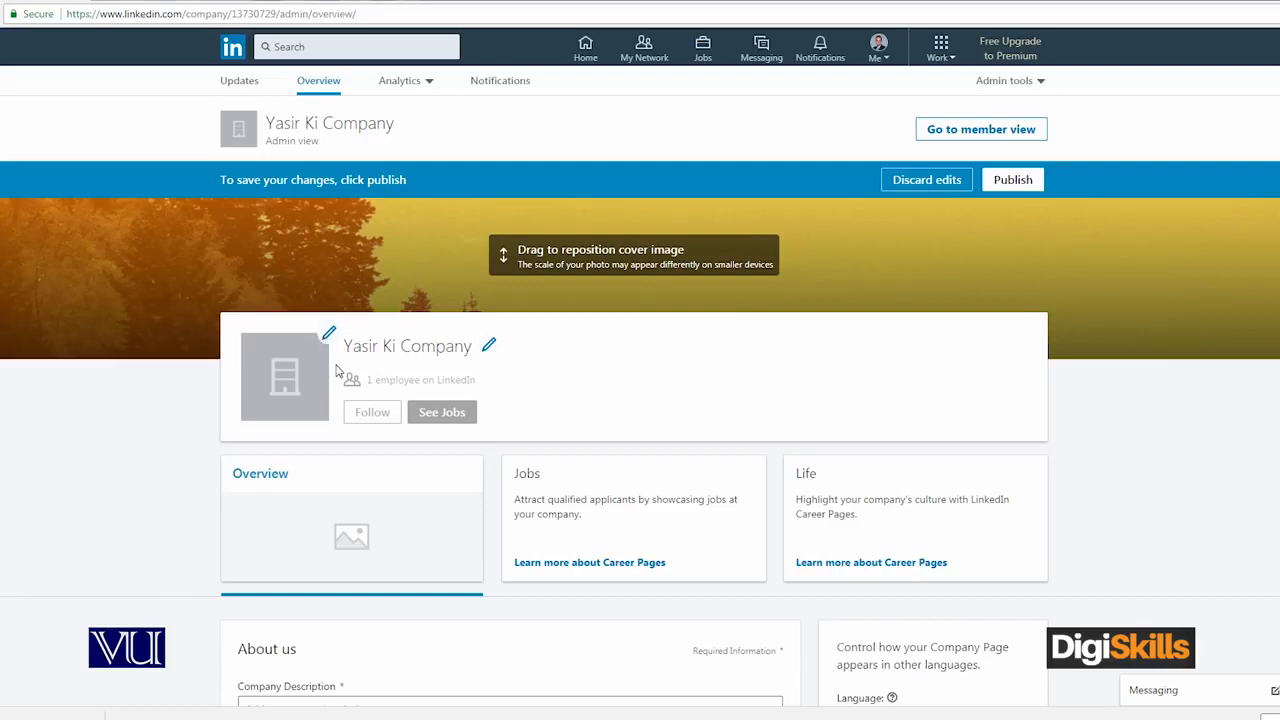
# Enter "Dummy Company" as the company description in the About us section.
pyautogui.scroll(-3, 345, 392)
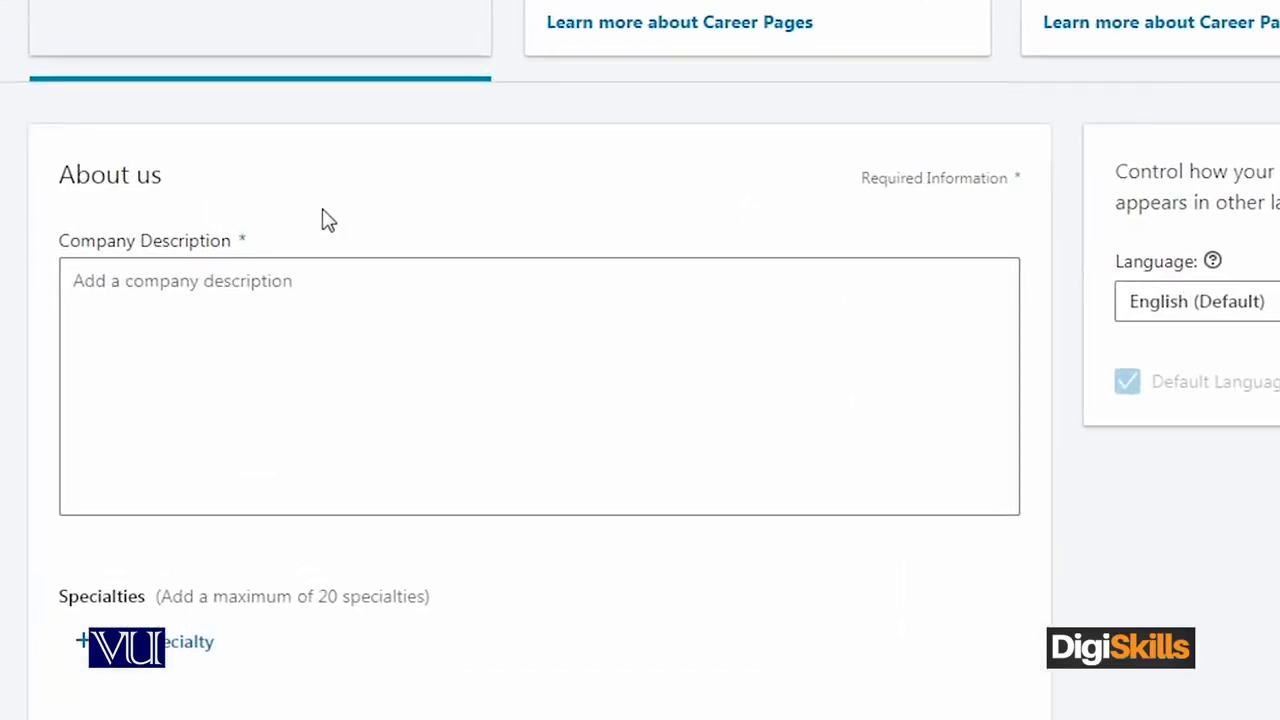
pyautogui.scroll(-1, 365, 236)
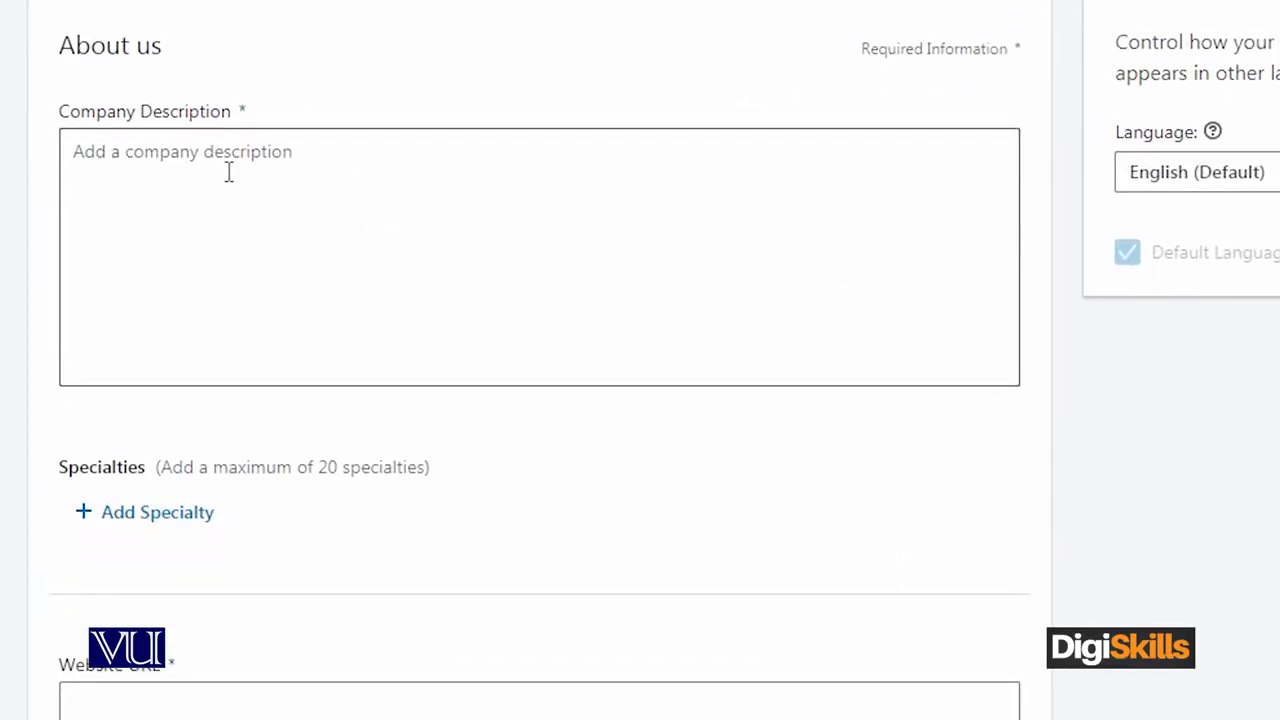
pyautogui.click(308, 178)
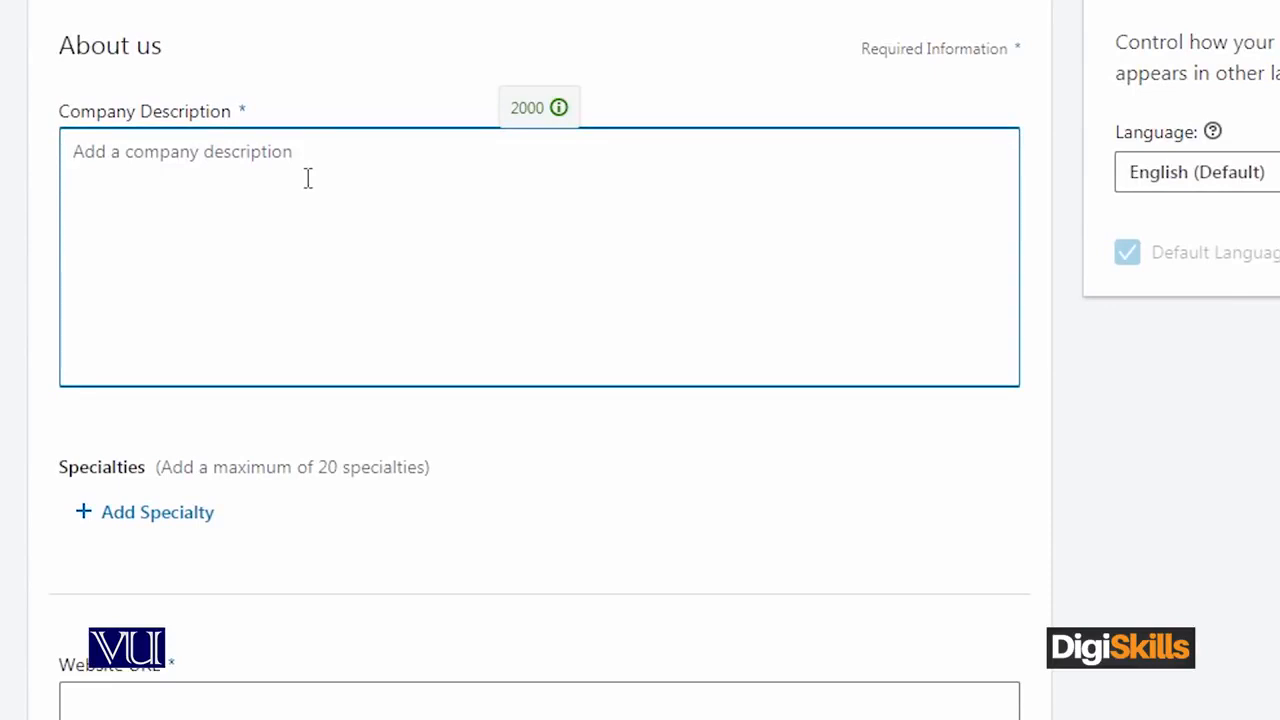
pyautogui.write('Dummy Company')
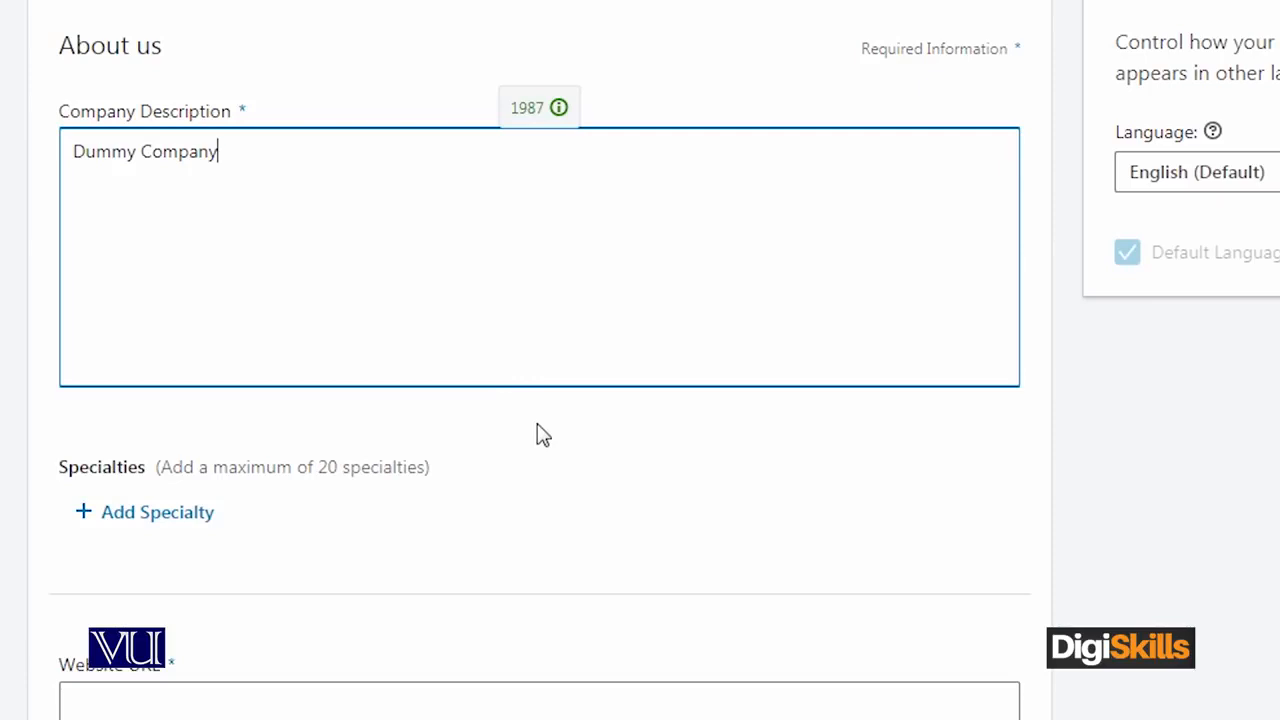
pyautogui.scroll(-4, 405, 450)
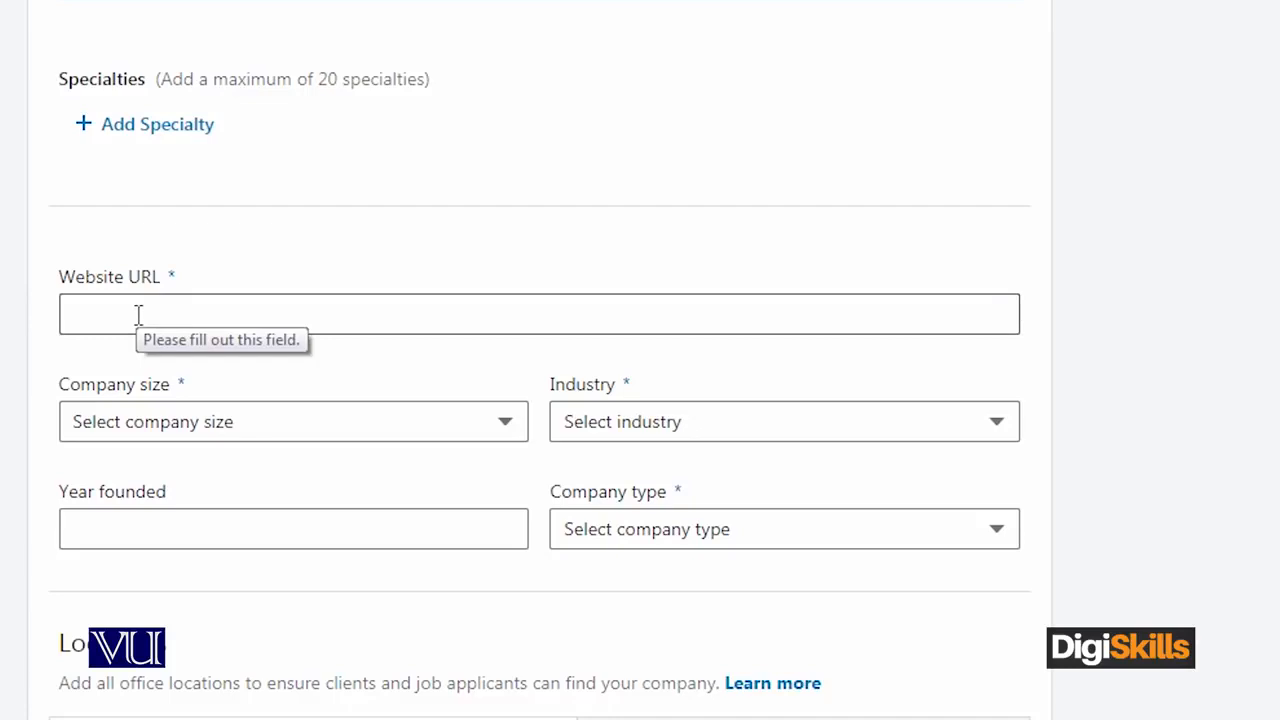
pyautogui.click(178, 316)
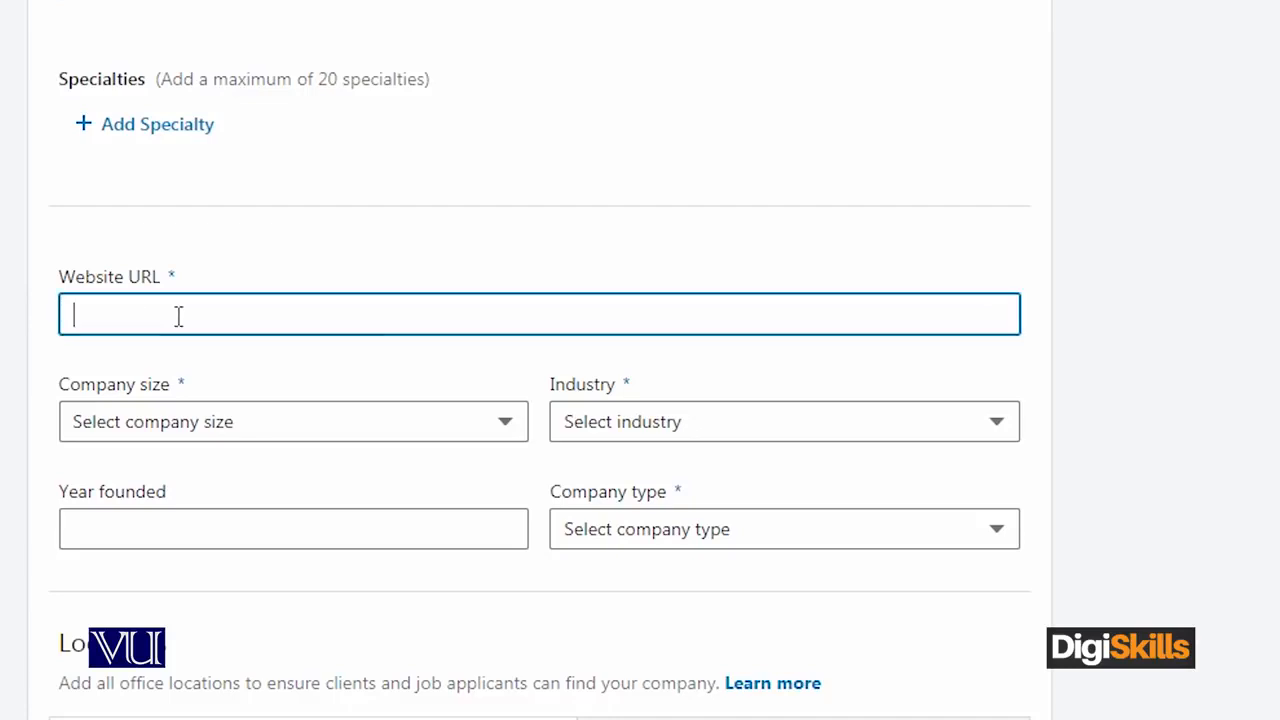
pyautogui.write('www.yas')
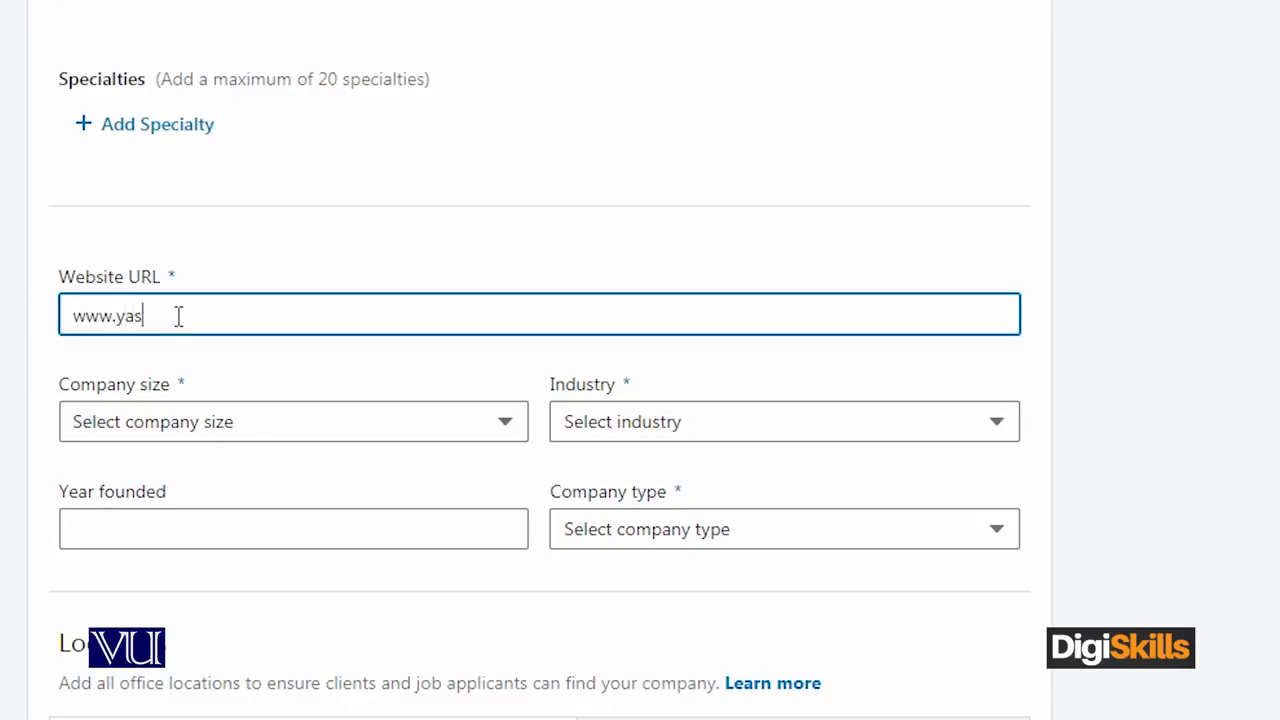
pyautogui.write('irkicompany.com')
# Set the company size to 2-10 employees and the industry to Banking.
pyautogui.click(296, 428)
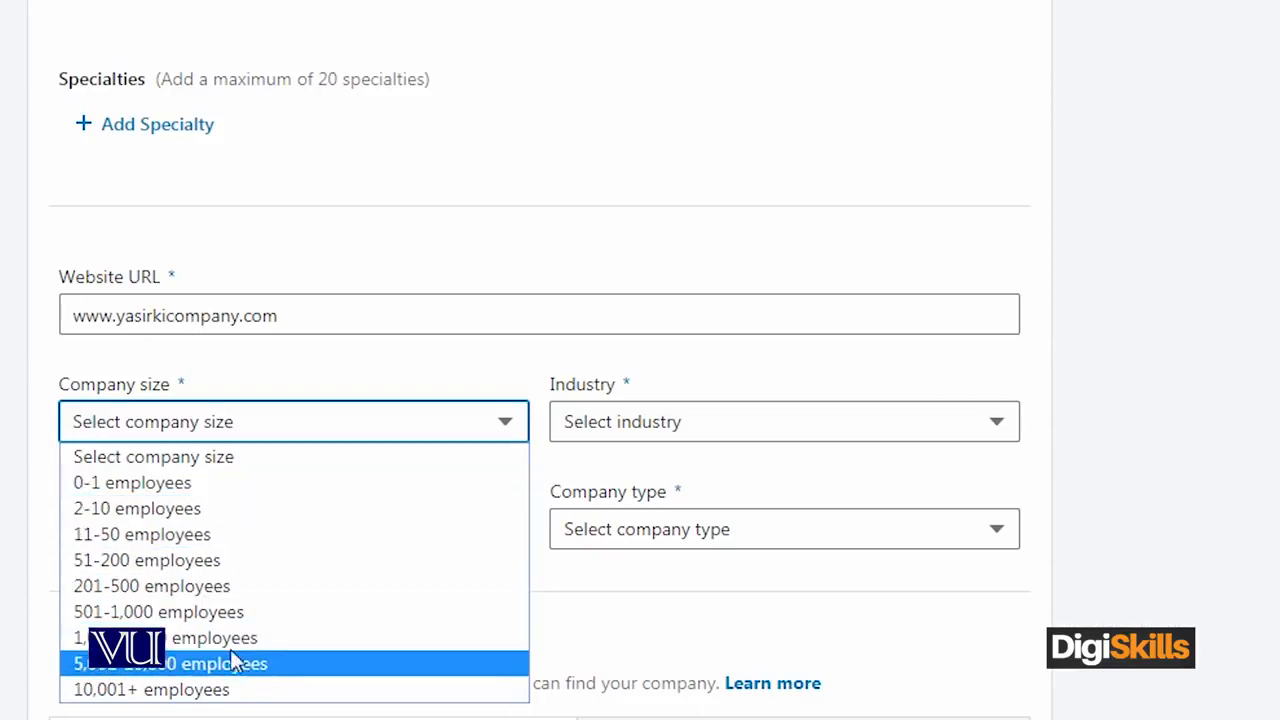
pyautogui.click(240, 518)
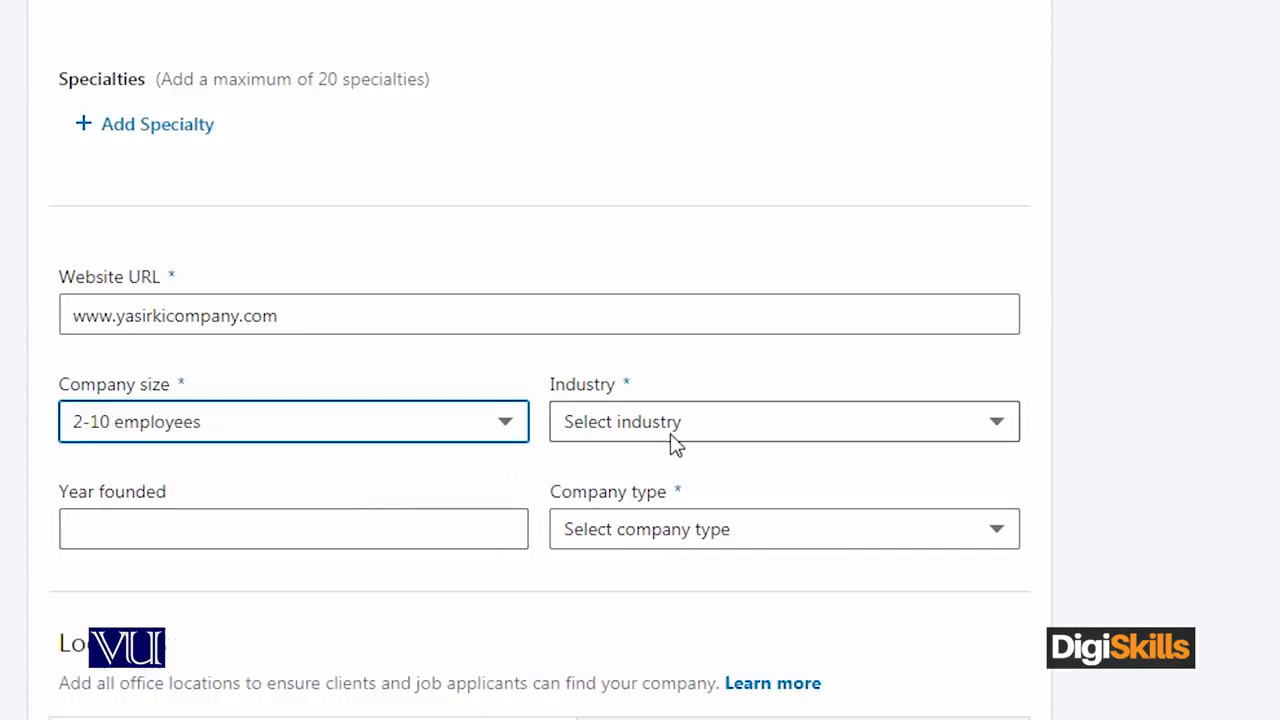
pyautogui.click(855, 430)
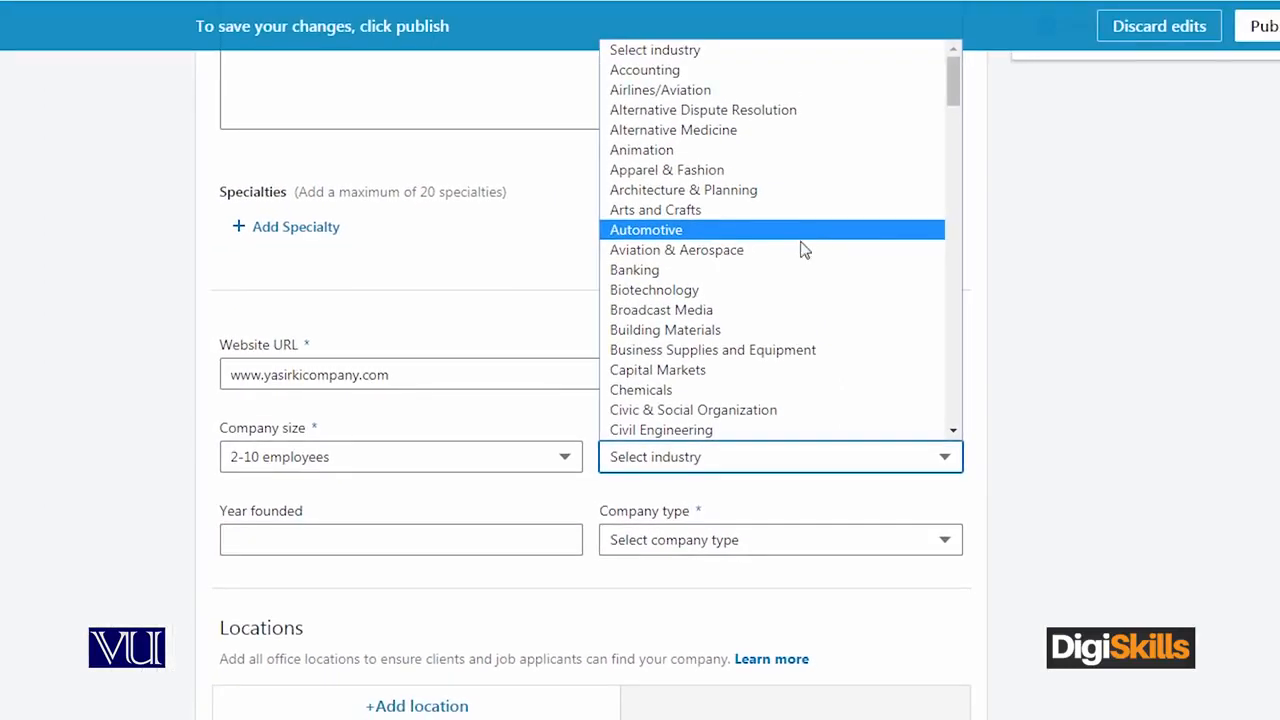
pyautogui.click(770, 272)
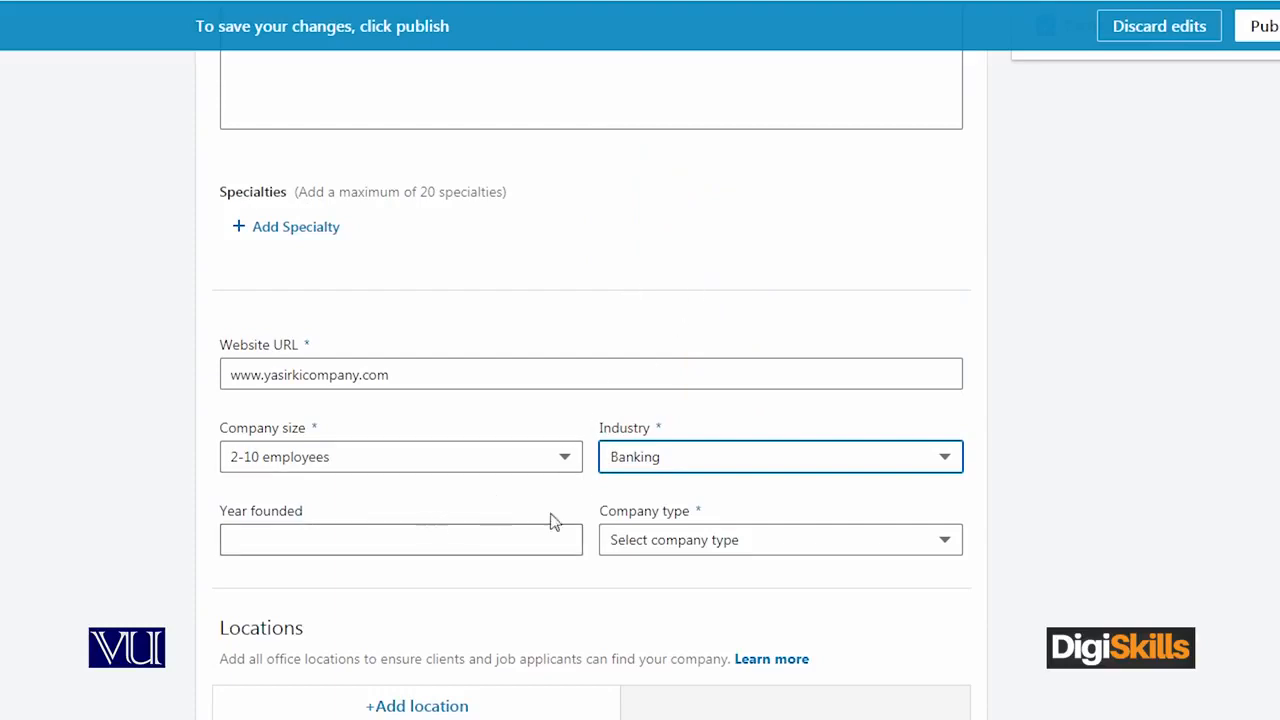
# Set the year founded to 2018 and the company type to Privately Held.
pyautogui.click(307, 545)
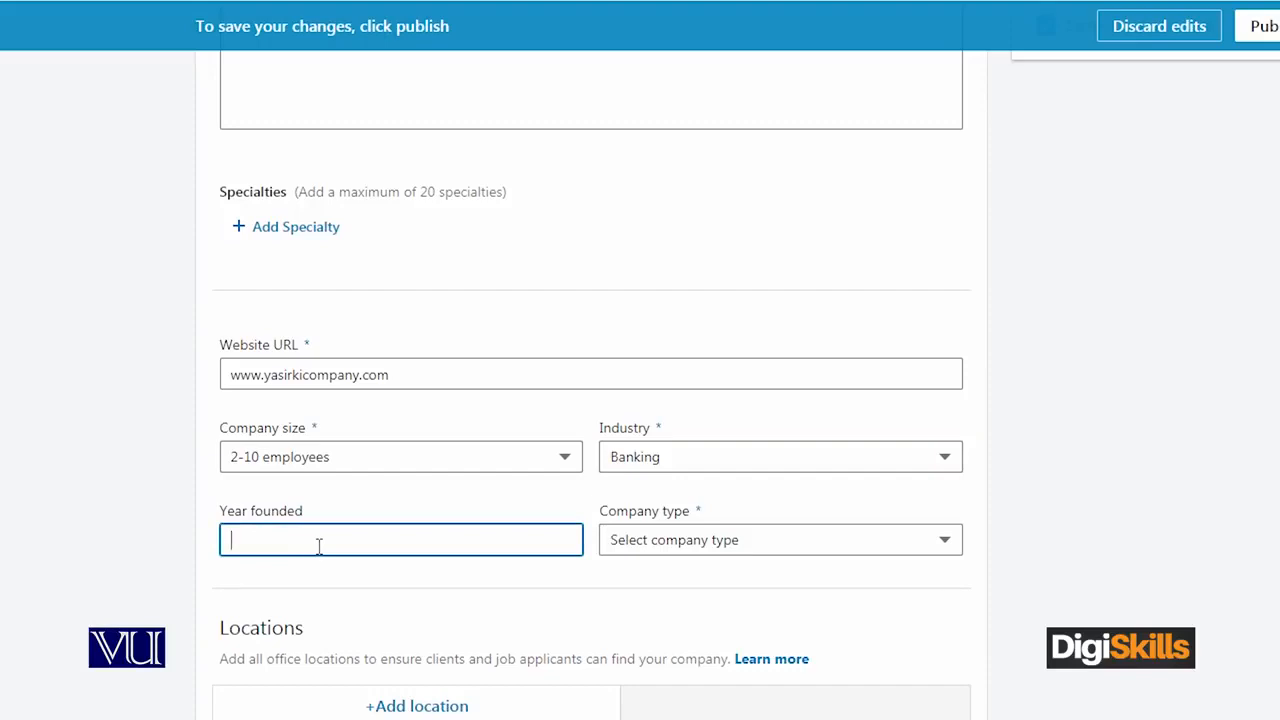
pyautogui.write('2018')
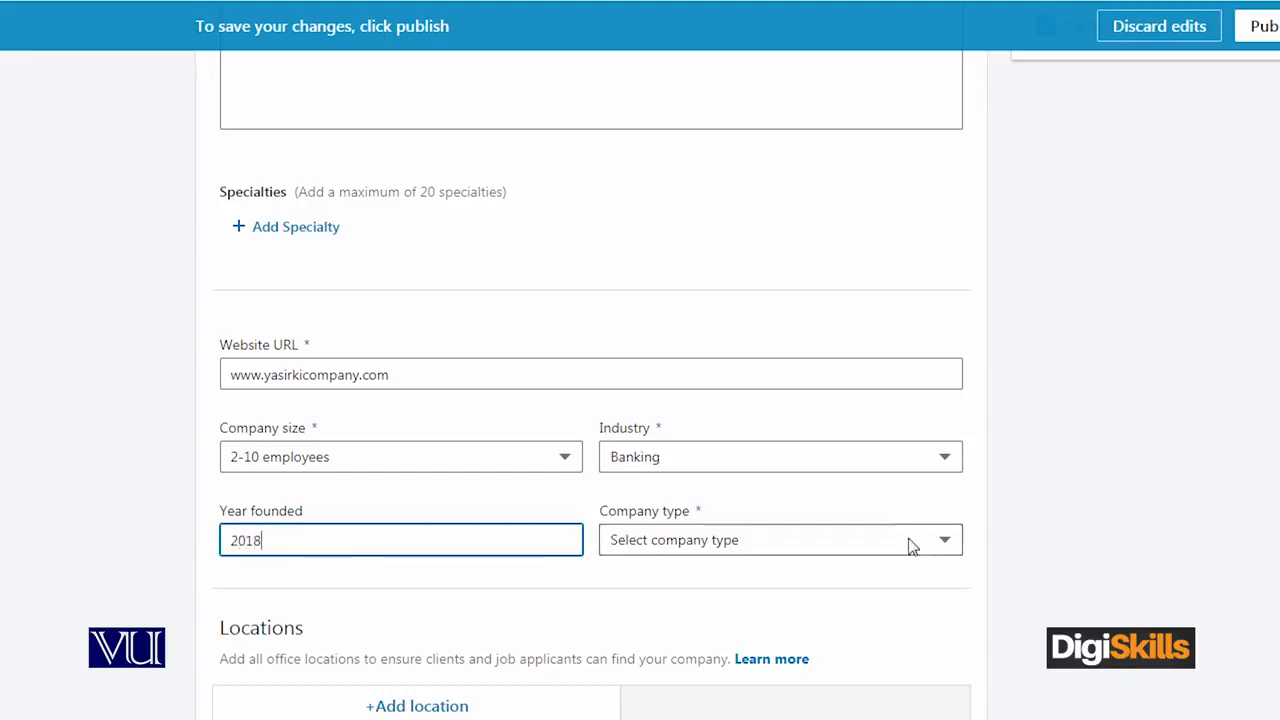
pyautogui.click(1036, 494)
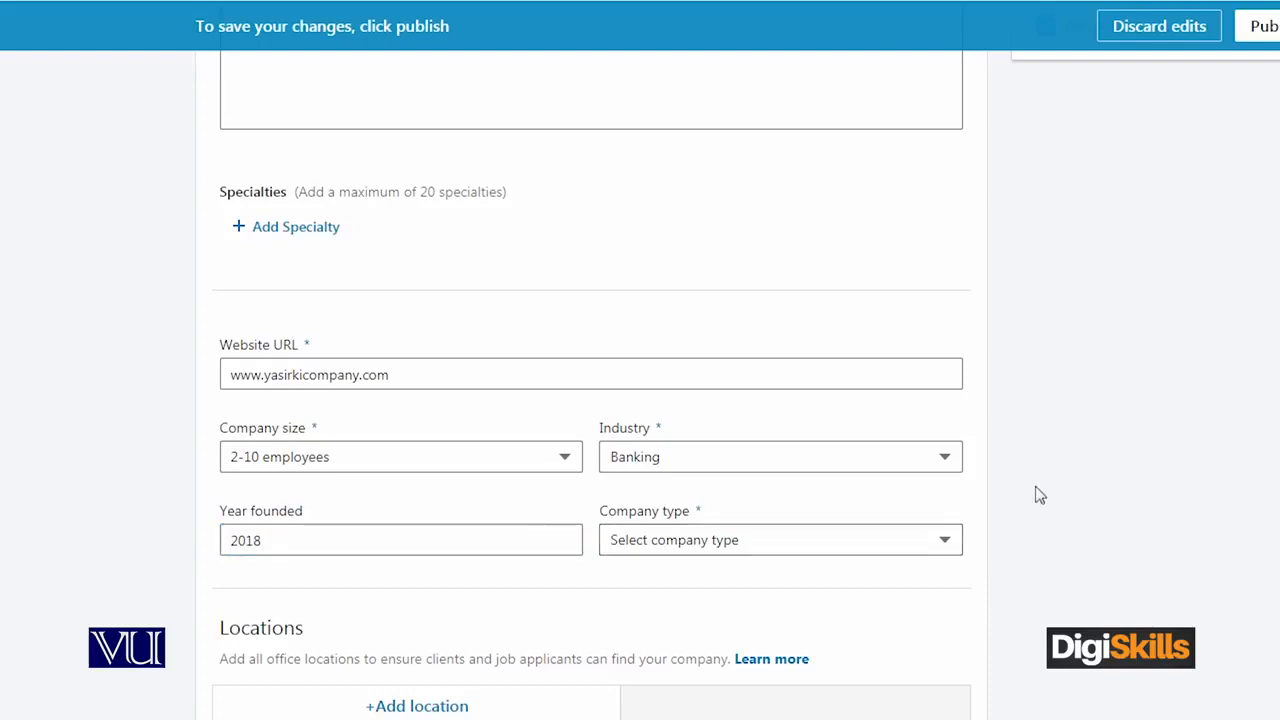
pyautogui.click(757, 543)
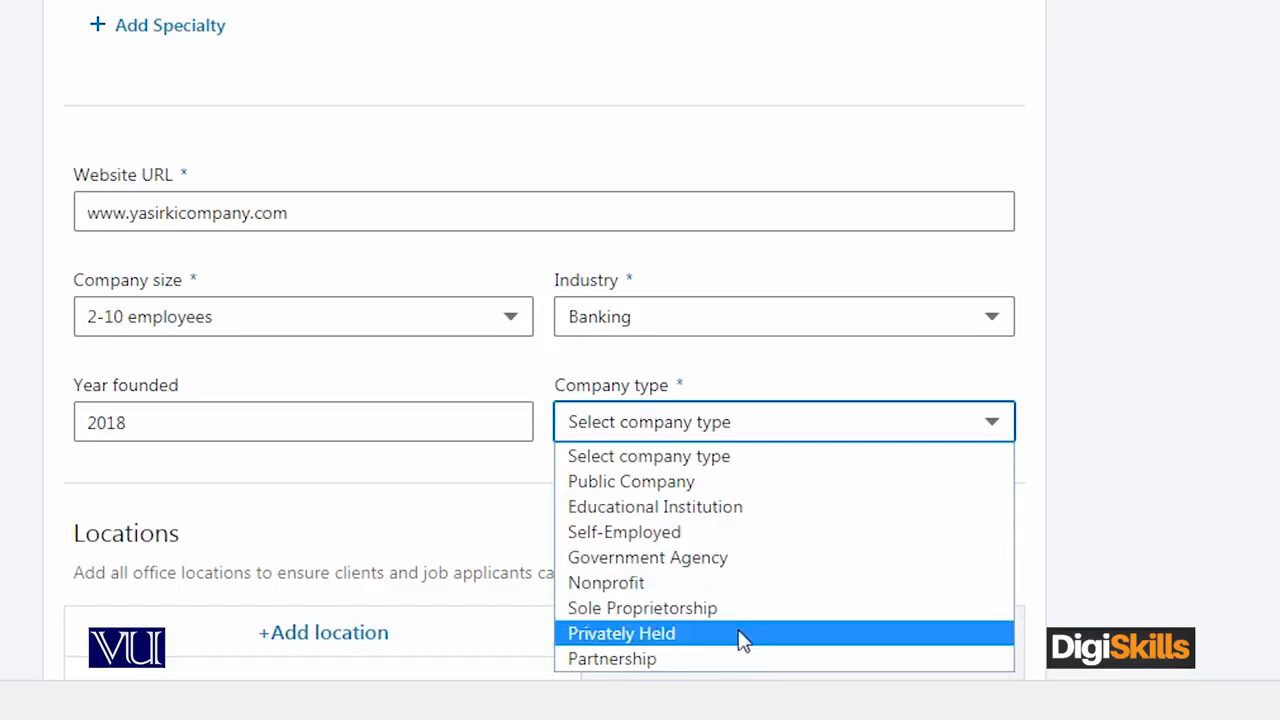
pyautogui.click(763, 634)
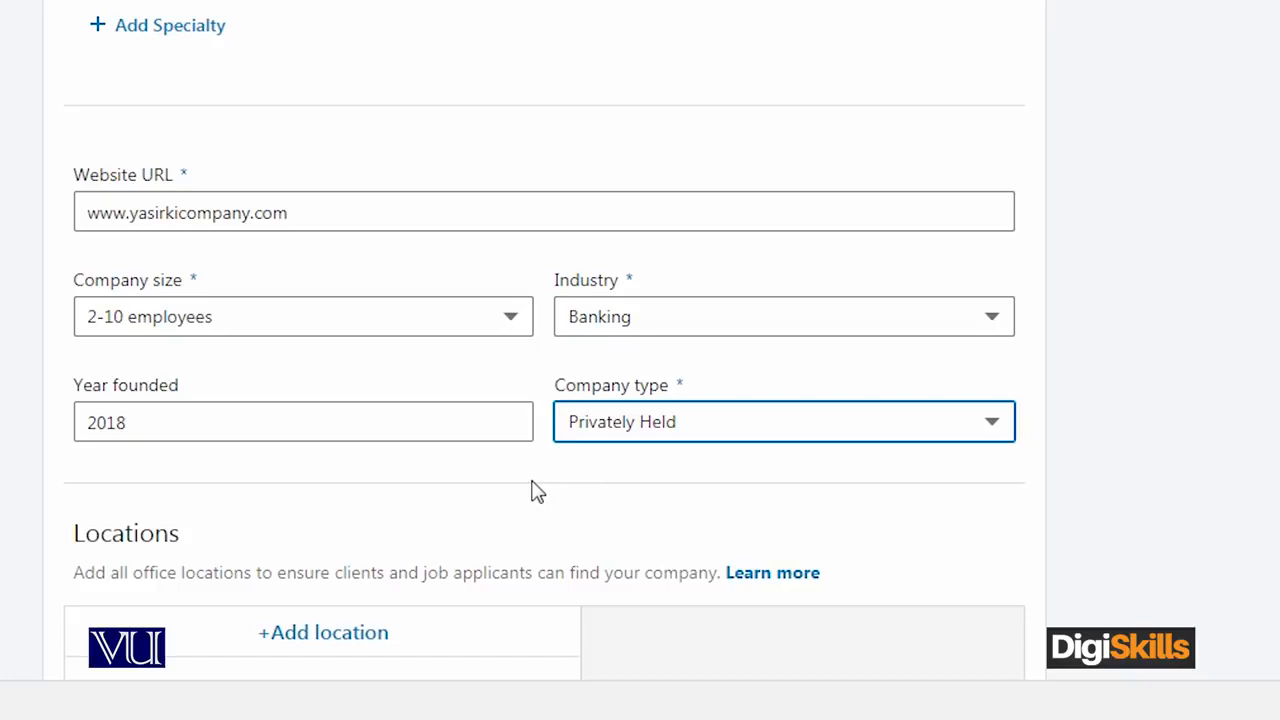
# Start a new office location and try searching for its exact address with "lahore".
pyautogui.scroll(-5, 533, 490)
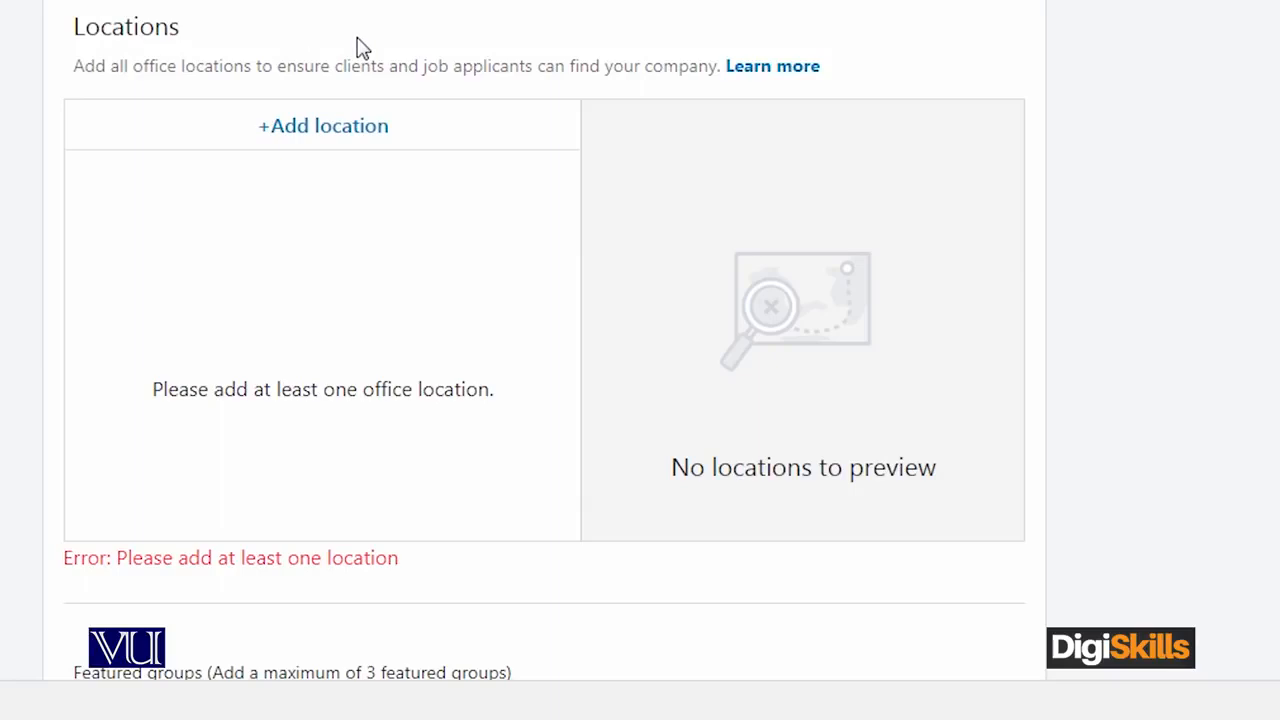
pyautogui.click(365, 128)
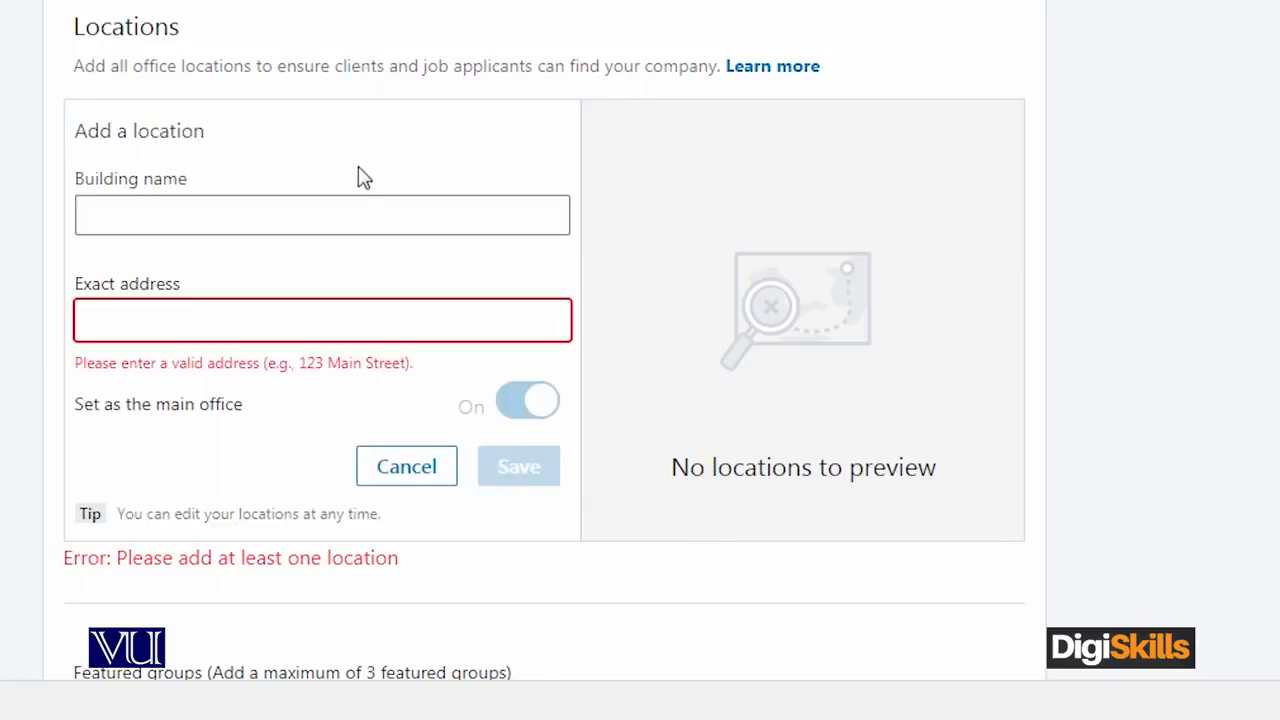
pyautogui.click(248, 212)
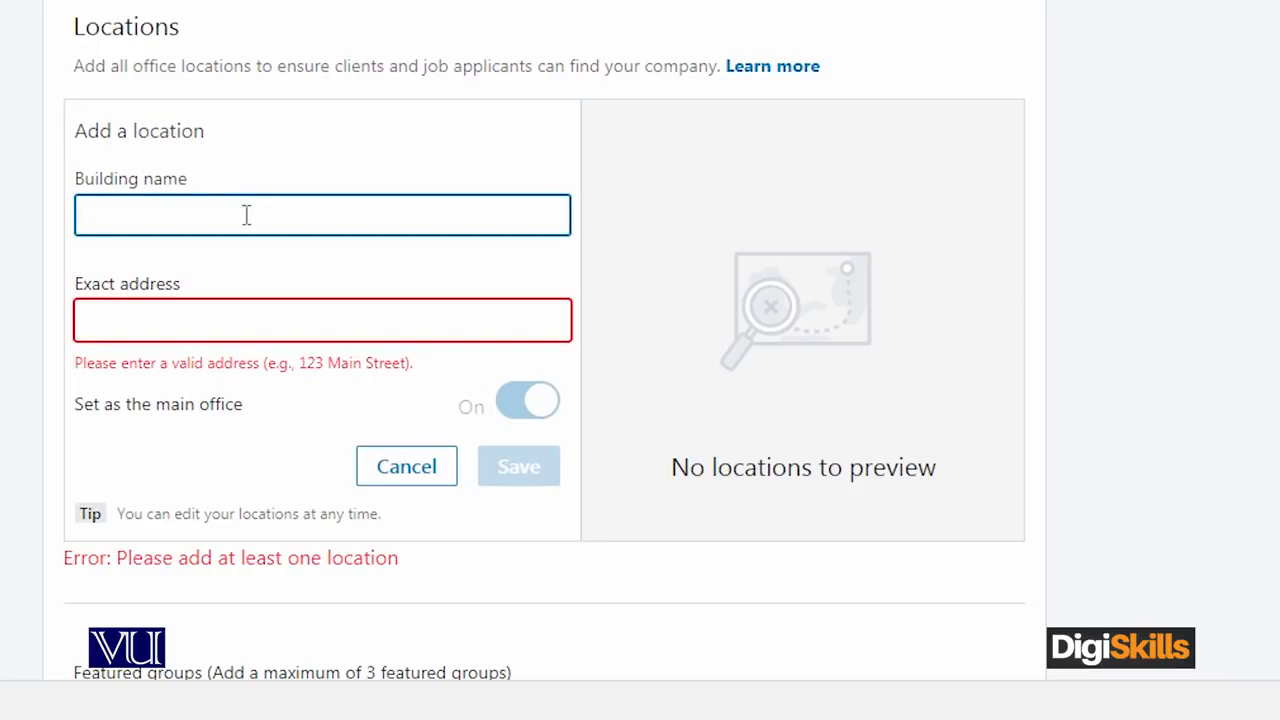
pyautogui.click(212, 322)
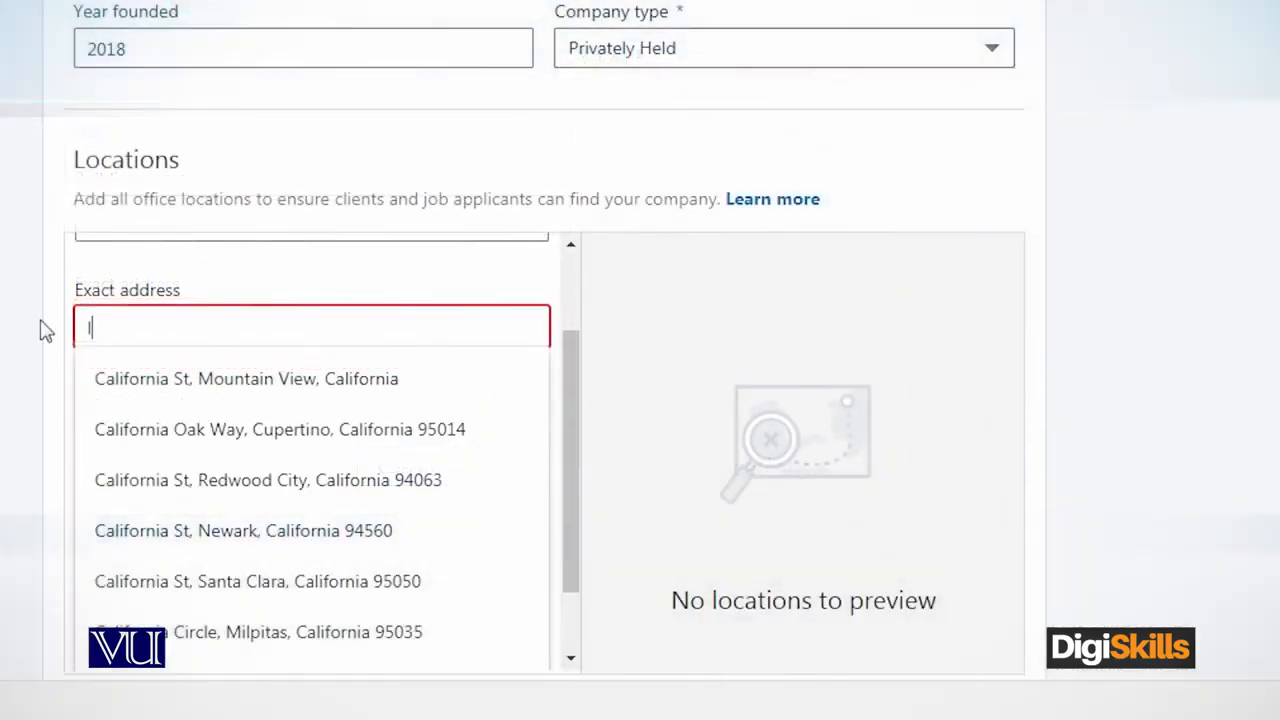
pyautogui.write('ahore')
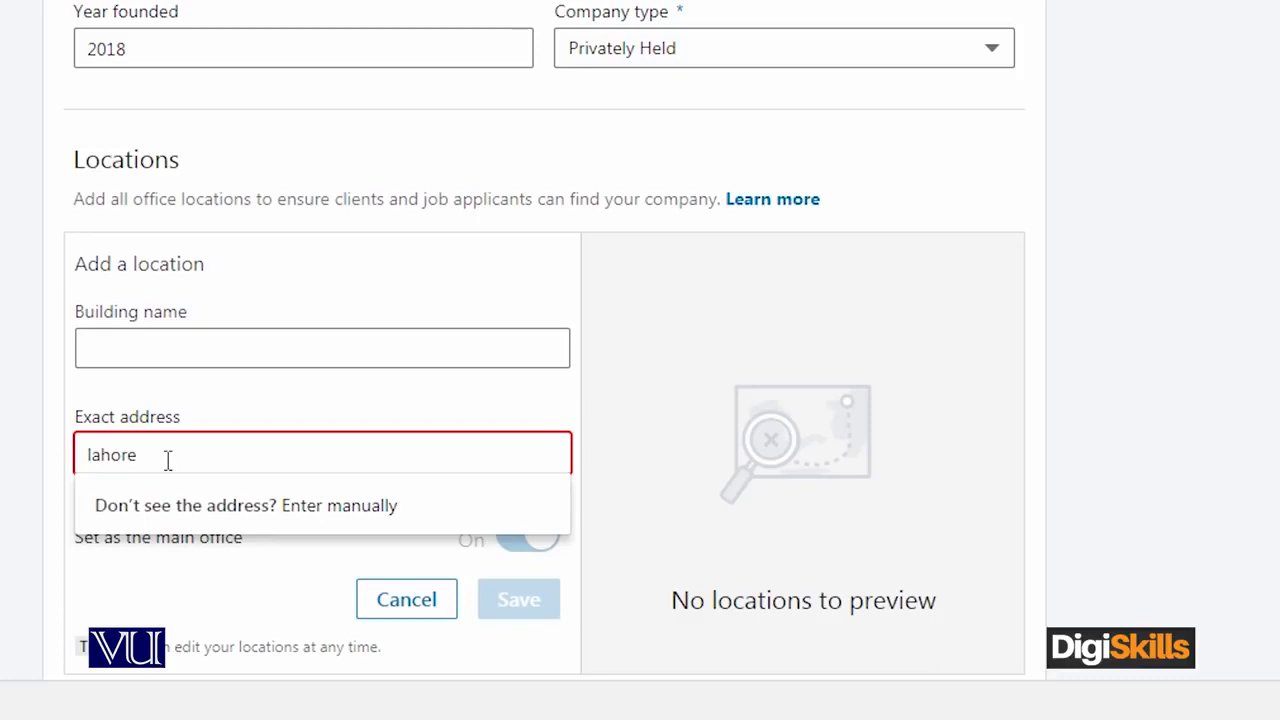
# Replace the office's address search with "california" and choose the suggested street in Mountain View.
pyautogui.moveTo(168, 460); pyautogui.dragTo(1, 475)
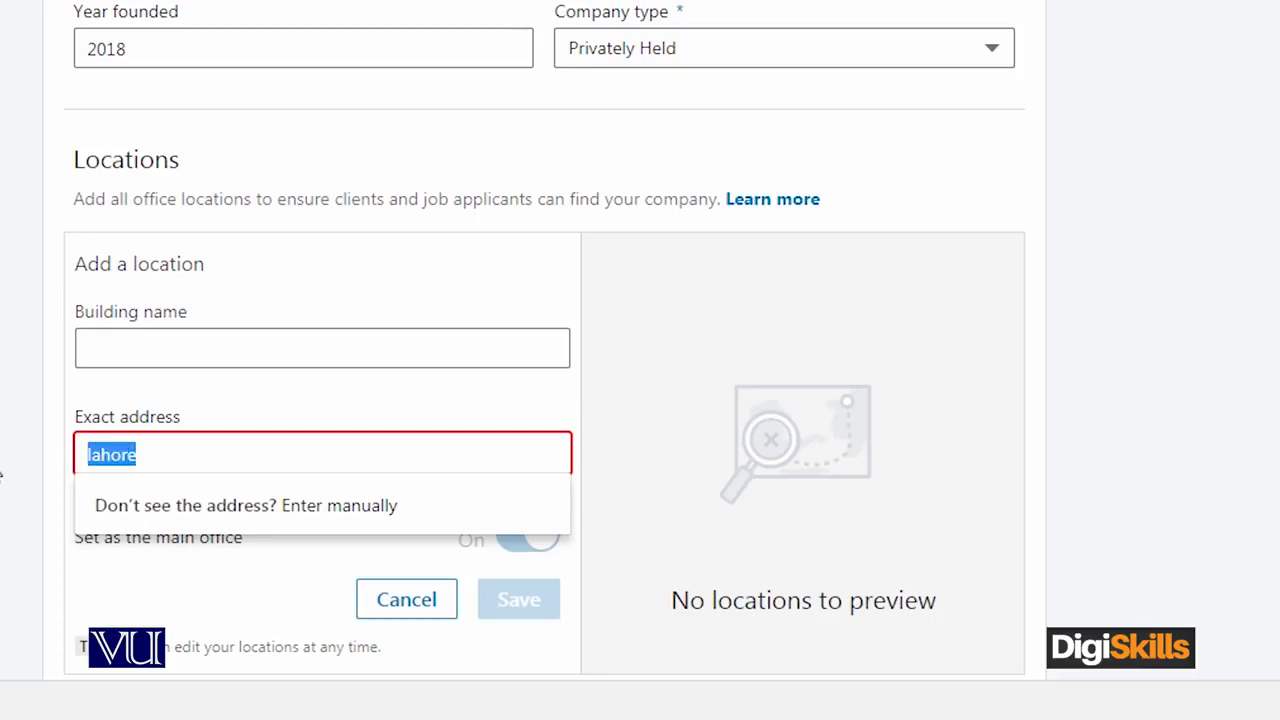
pyautogui.write('califo')
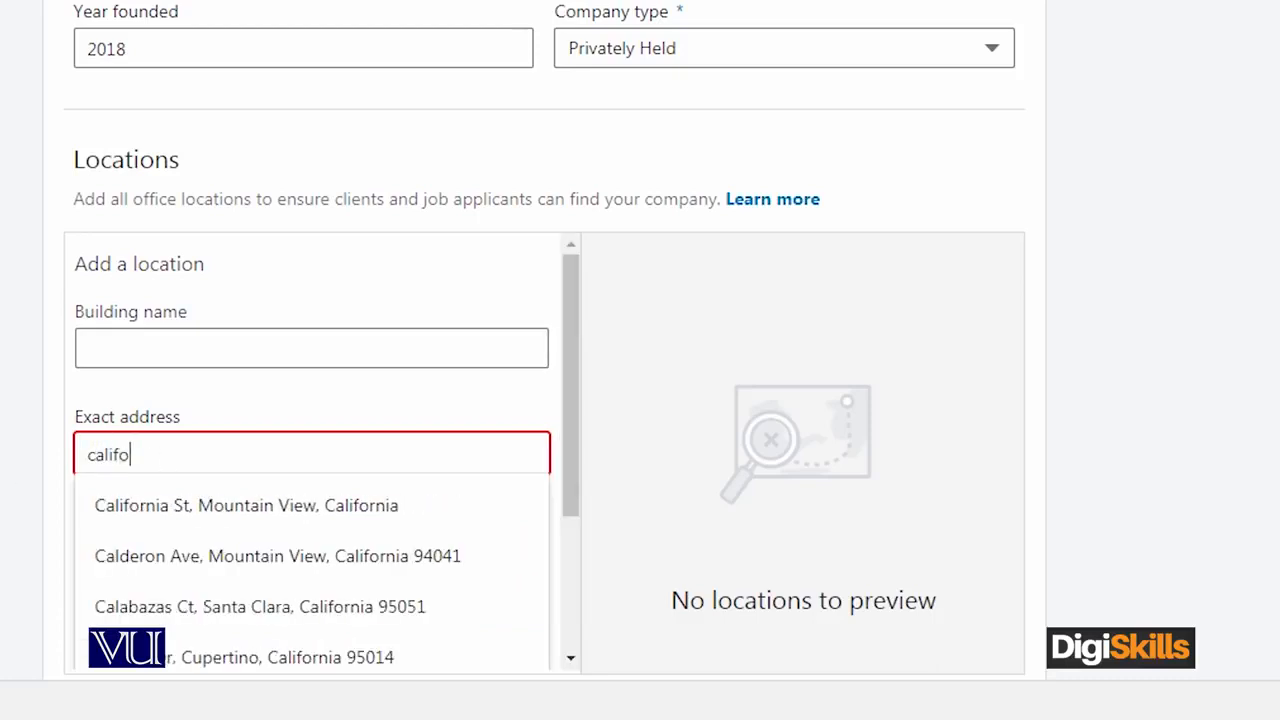
pyautogui.write('rnia')
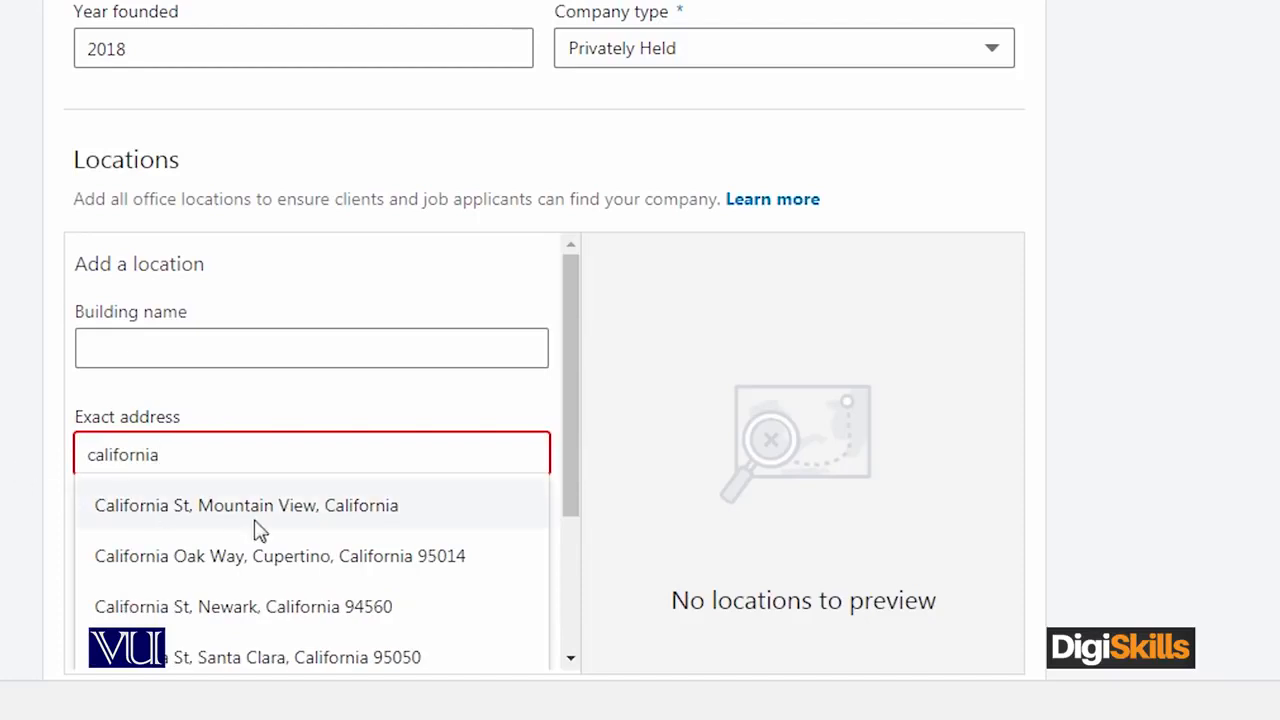
pyautogui.click(347, 505)
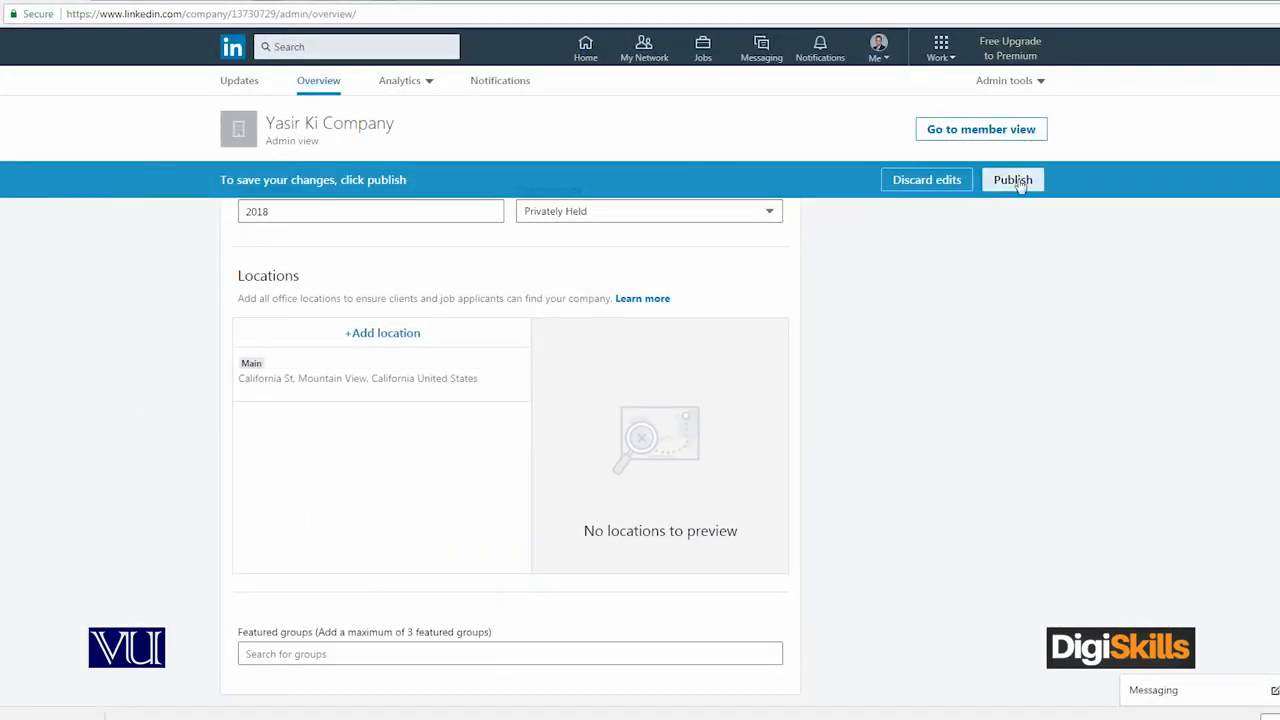
# Publish the edited company page, including its details and office location.
pyautogui.click(1013, 180)
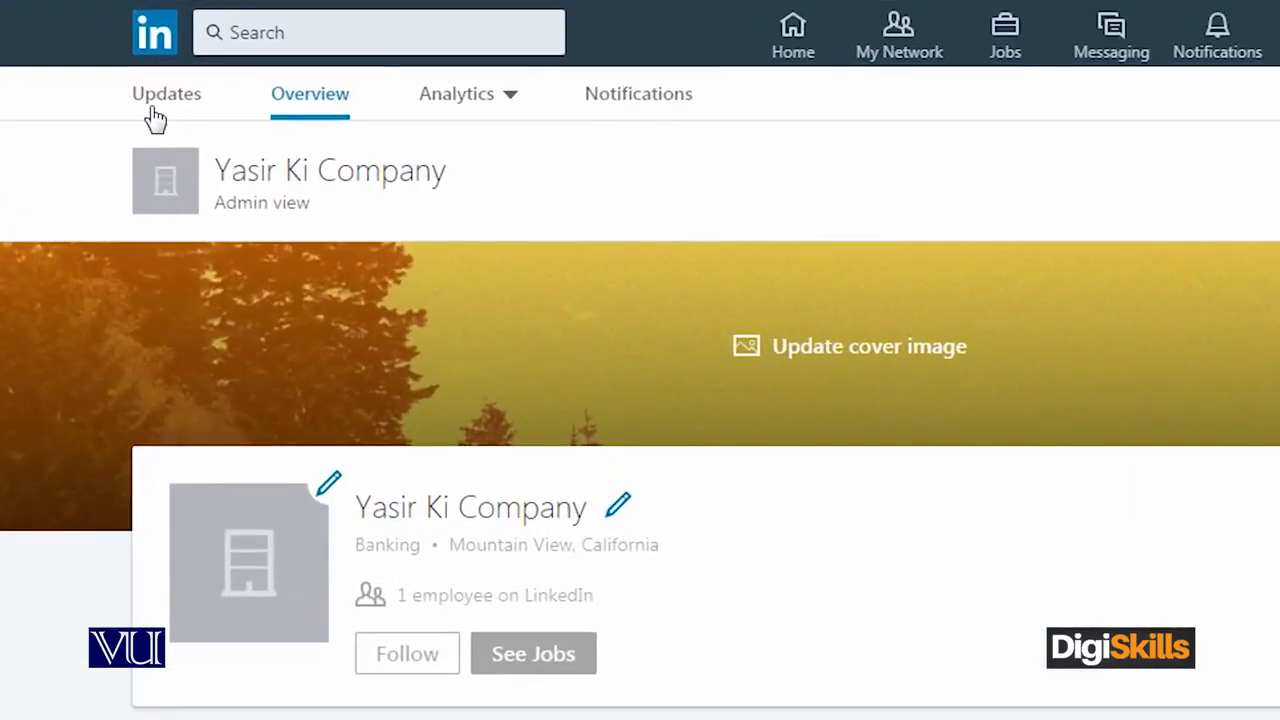
# Look over the company page's Updates and Overview sections and the report types offered under Analytics.
pyautogui.click(160, 100)
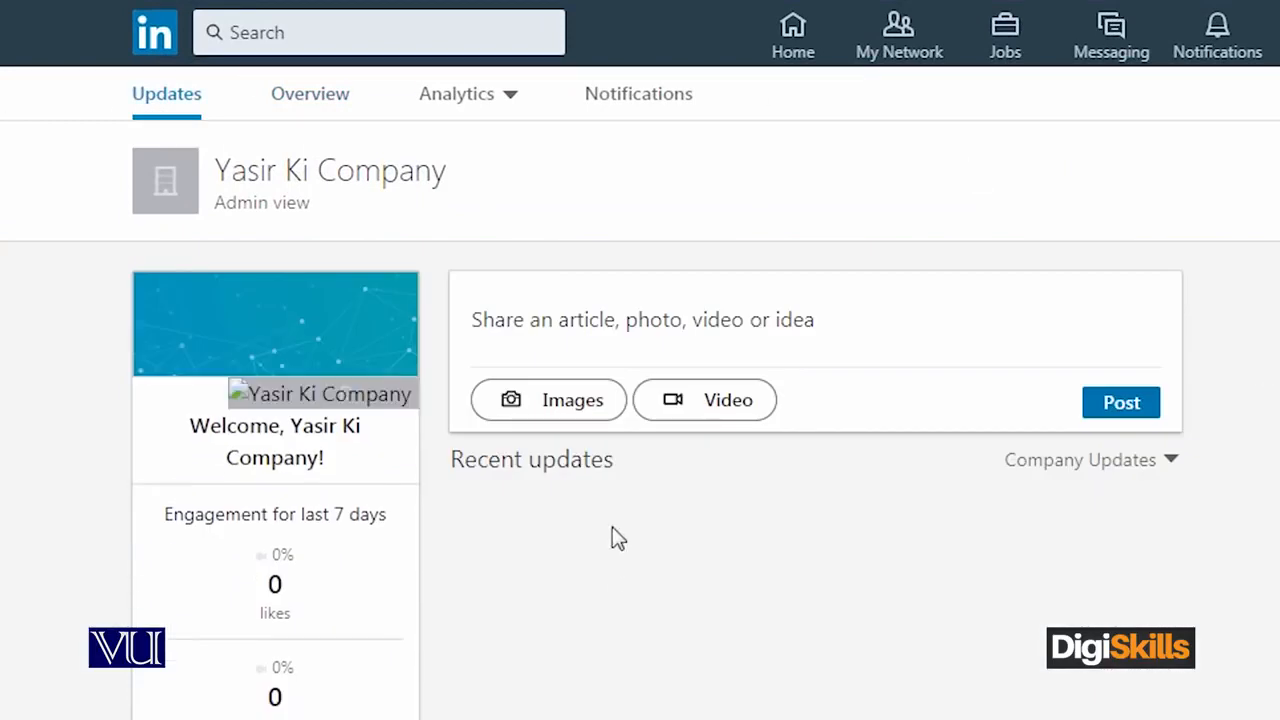
pyautogui.click(323, 110)
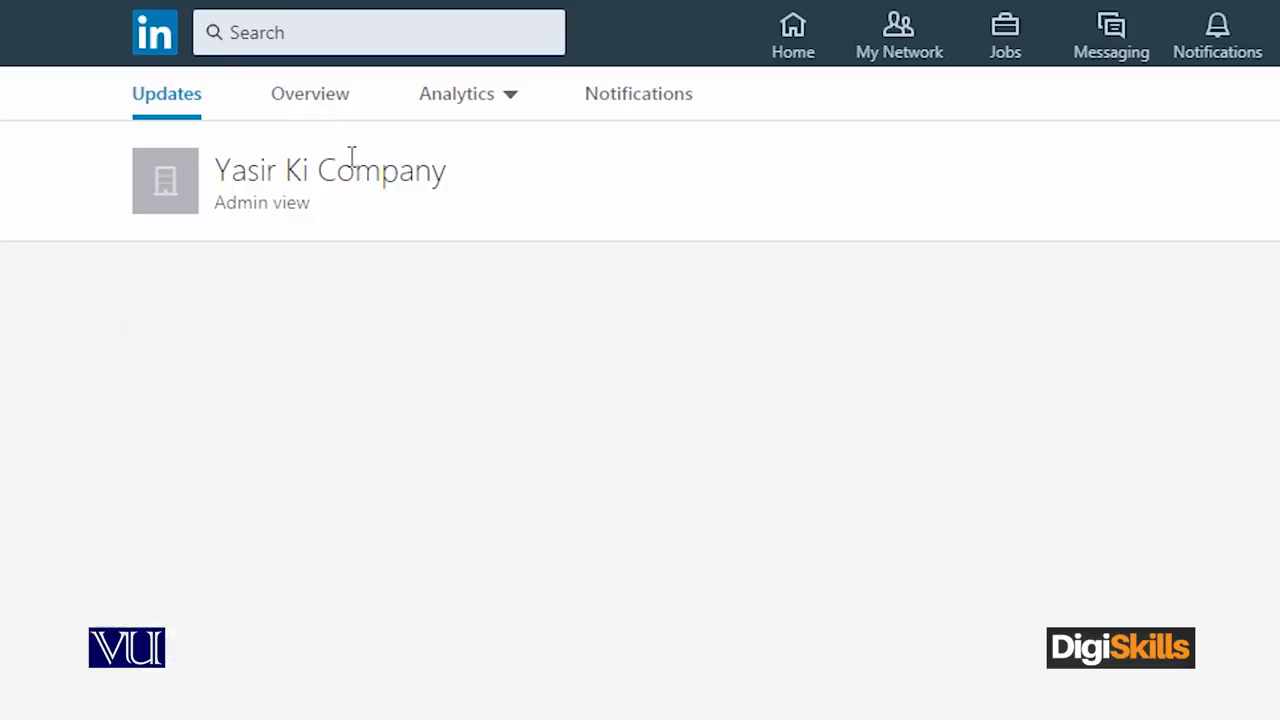
pyautogui.click(467, 103)
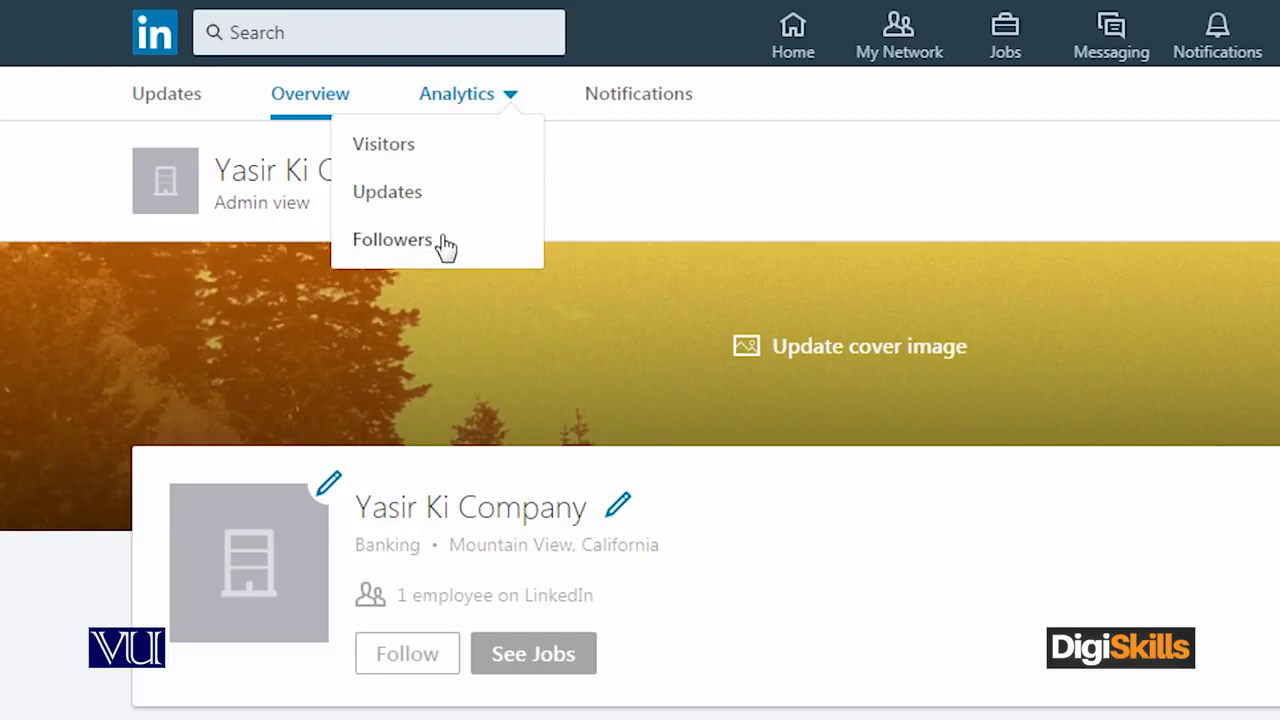
pyautogui.click(506, 100)
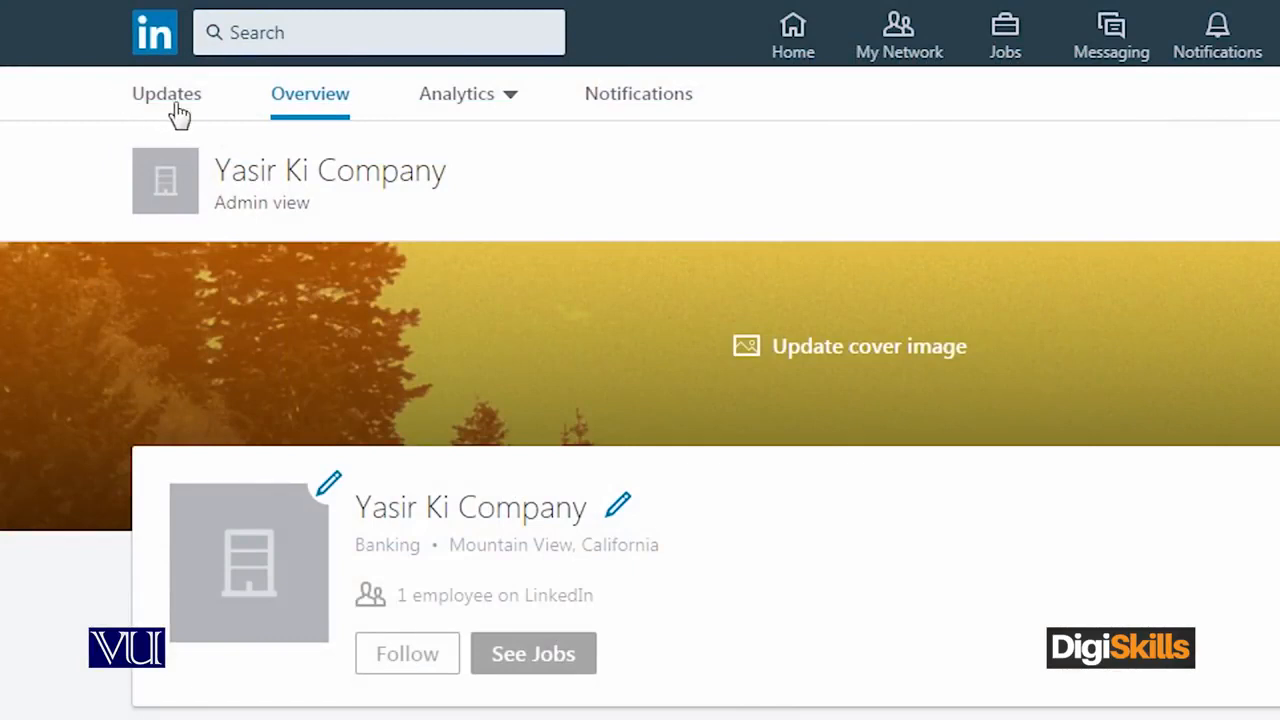
# Post the company update "Looking for best digital marketers in pakistan" and view it among the recent updates.
pyautogui.click(170, 102)
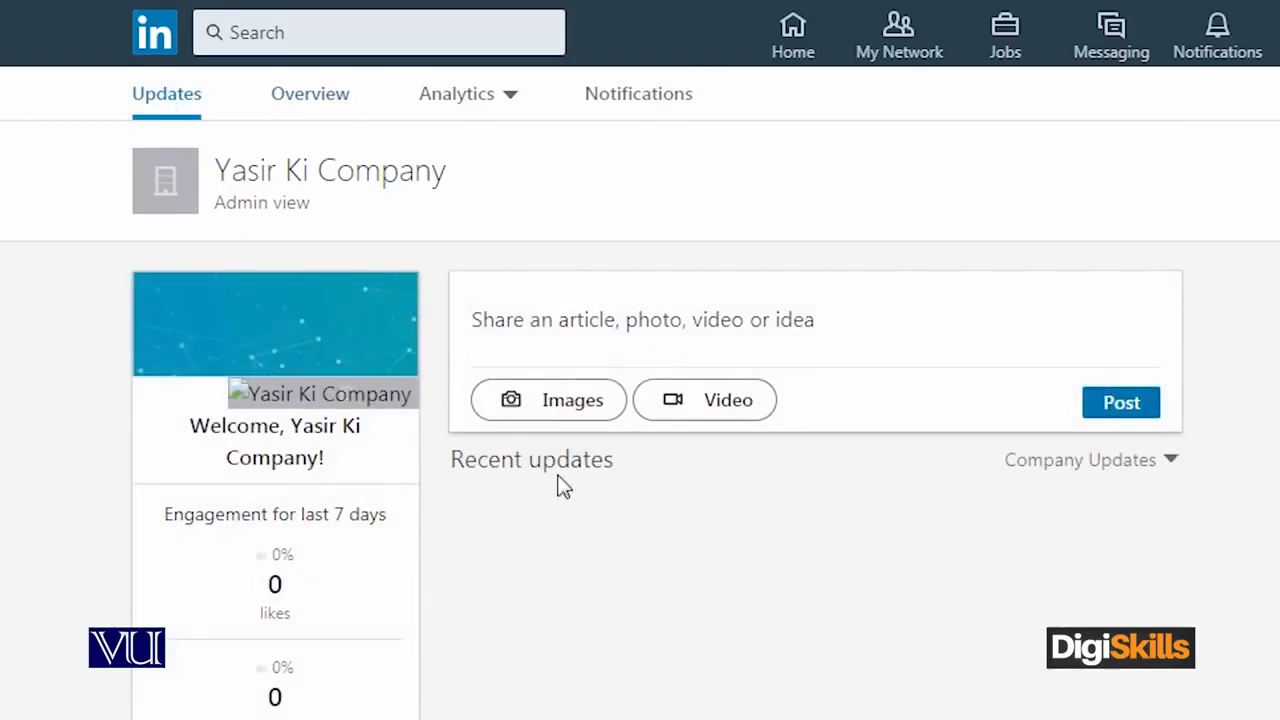
pyautogui.click(783, 332)
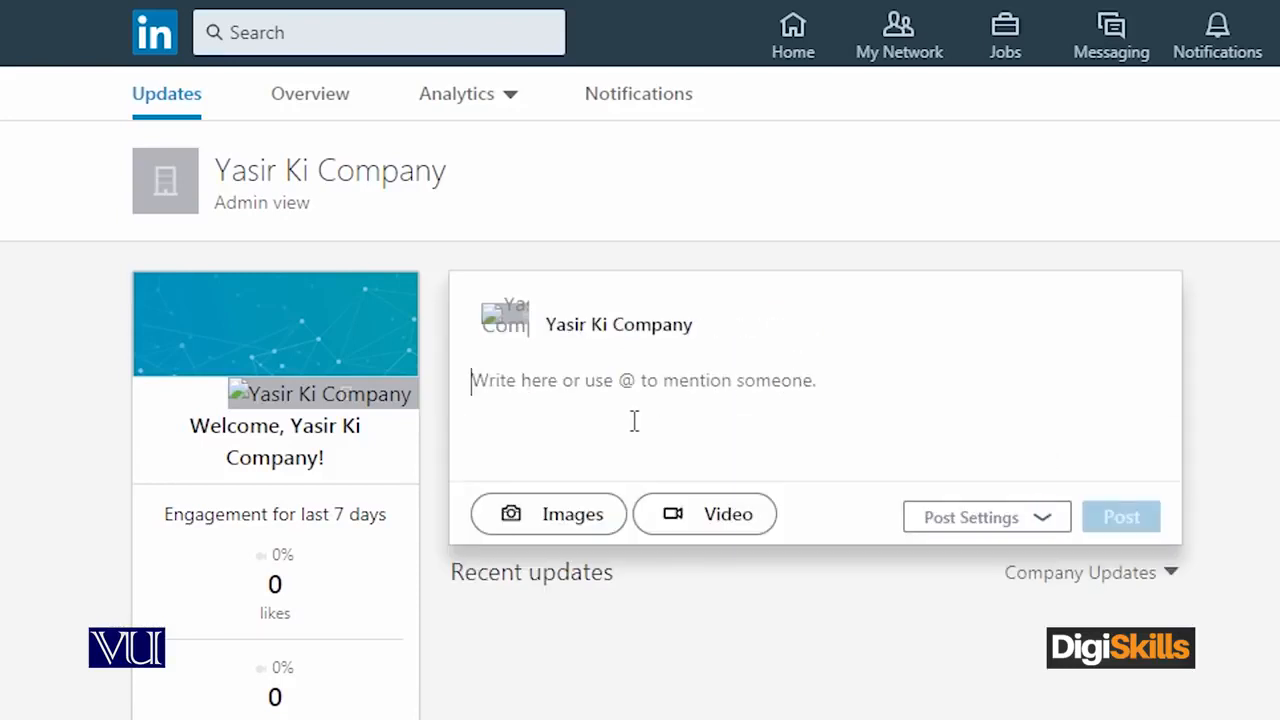
pyautogui.write('Lo')
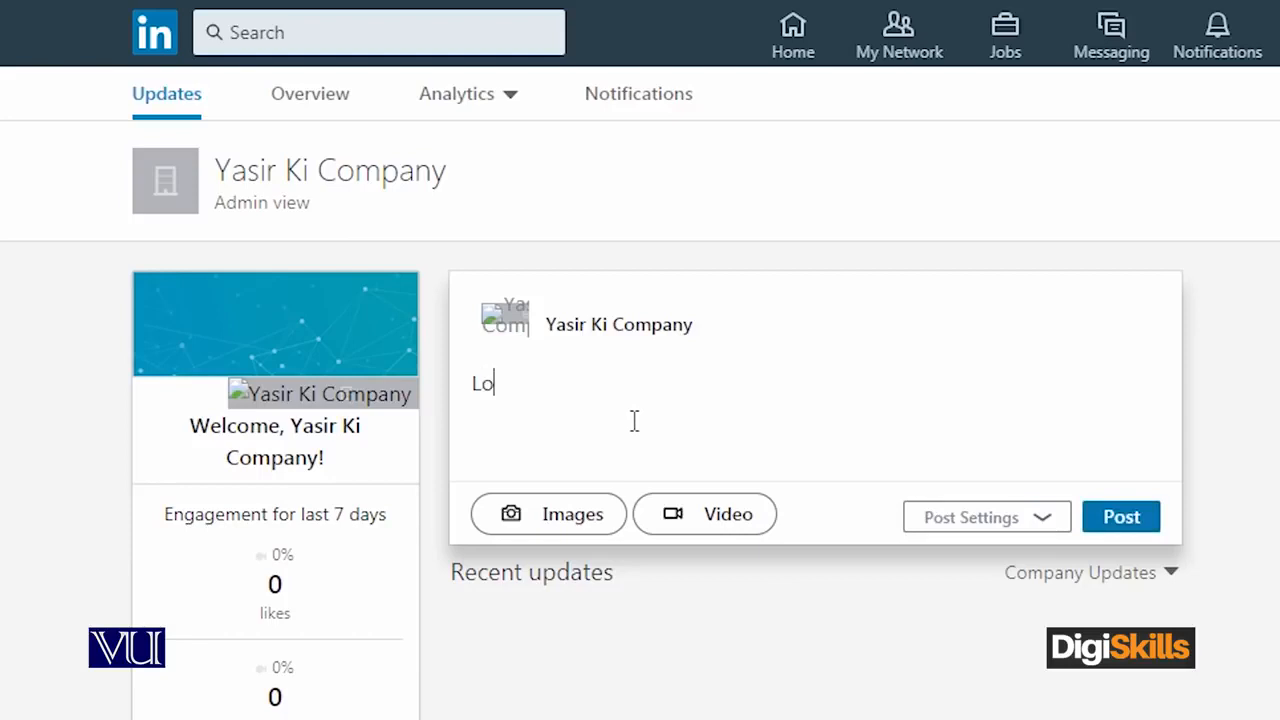
pyautogui.write('oking for best digital mar')
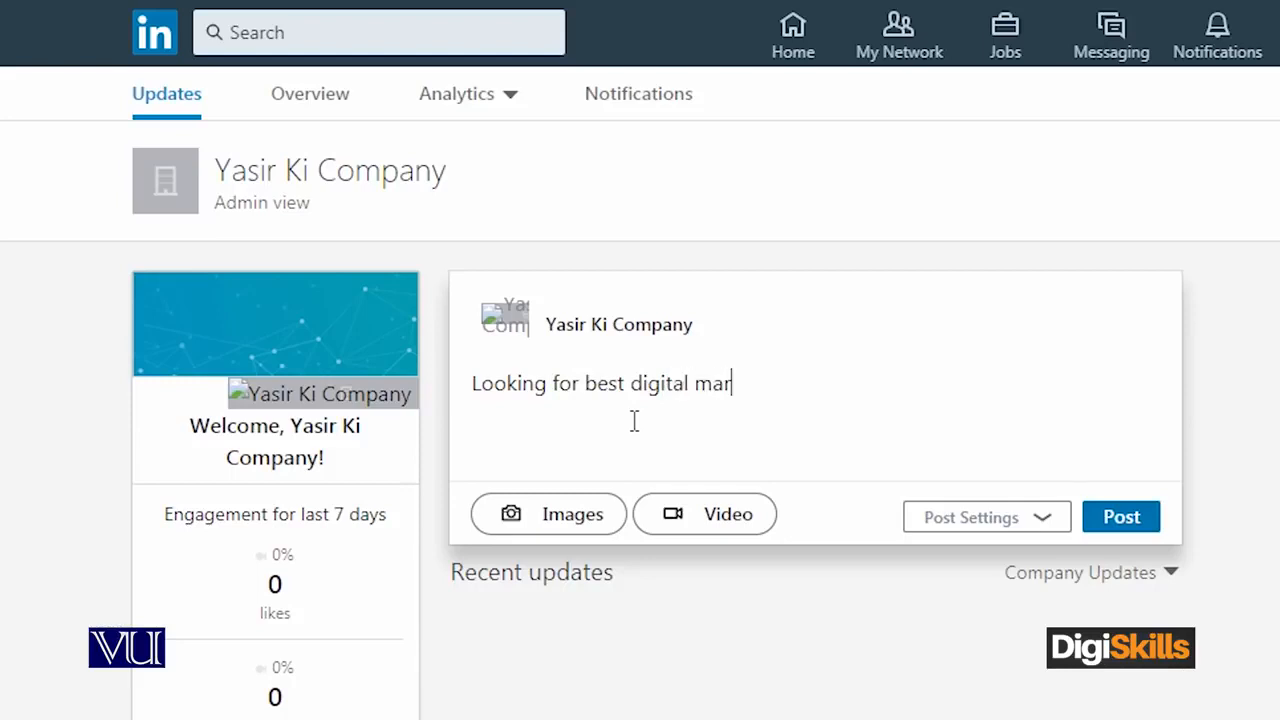
pyautogui.write('keters in pakistan')
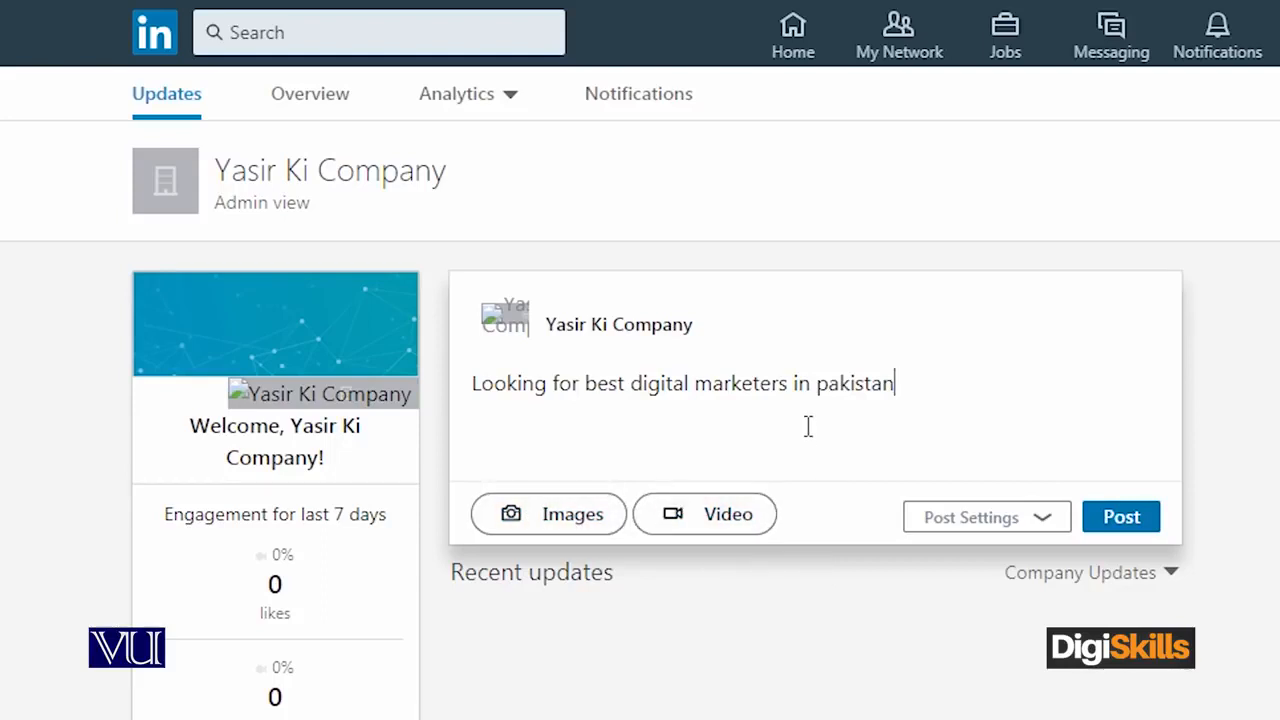
pyautogui.click(1122, 518)
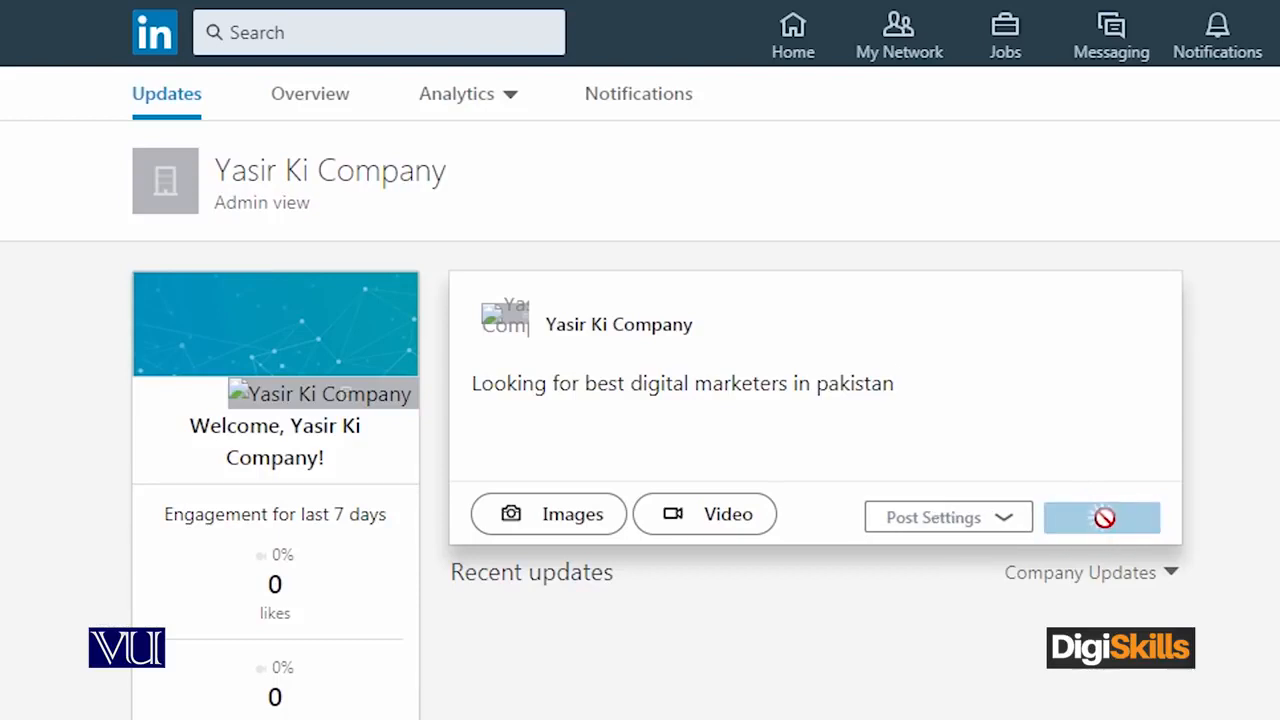
pyautogui.scroll(-2, 1274, 594)
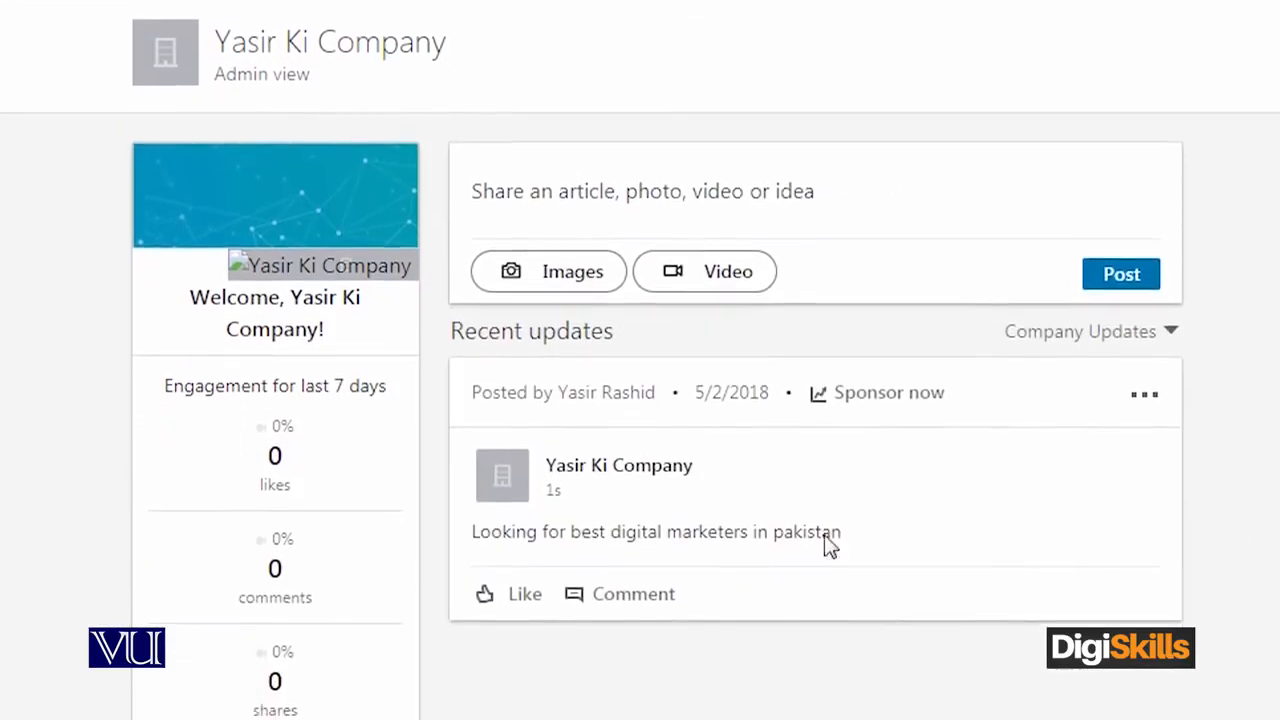